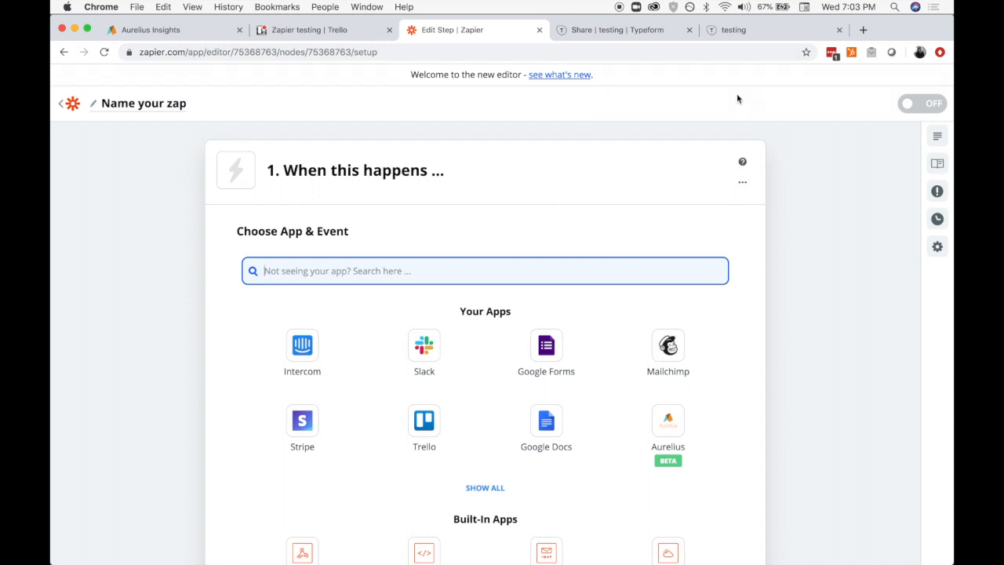
# Set the zap's trigger to Typeform with the New Entry event and confirm the app and event choice
pyautogui.scroll(-2, 556, 220)
pyautogui.scroll(1, 556, 220)
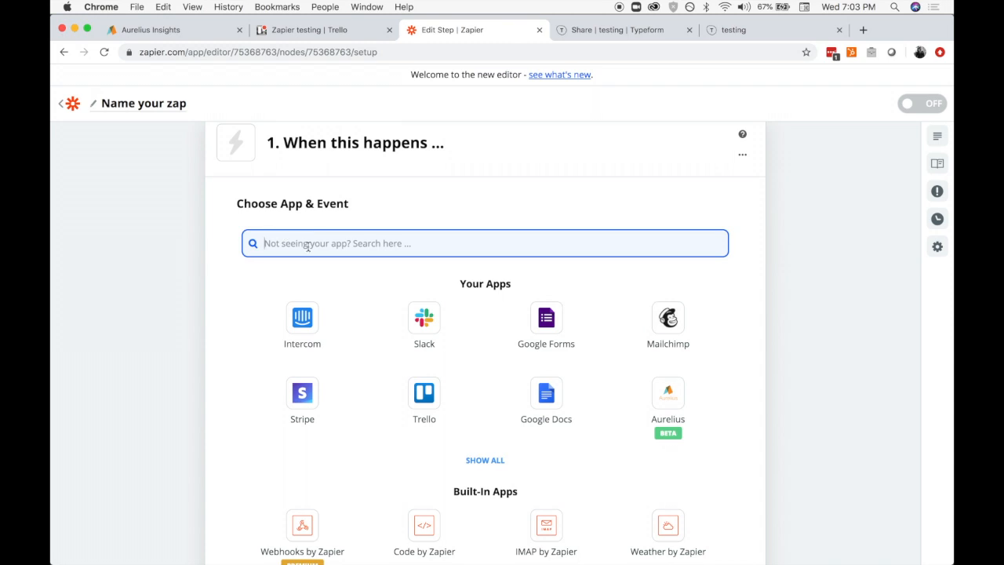
pyautogui.write('type')
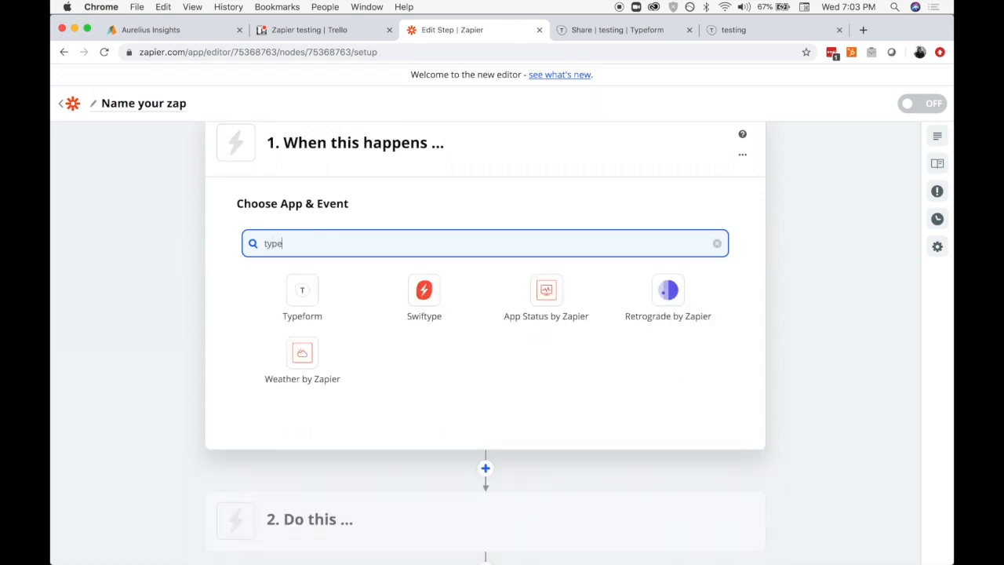
pyautogui.click(303, 289)
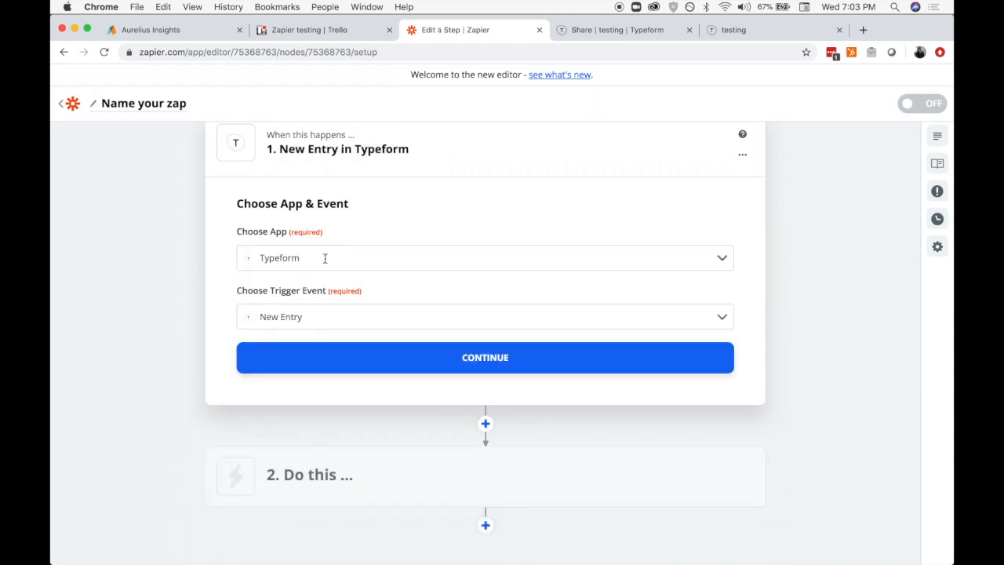
pyautogui.click(722, 258)
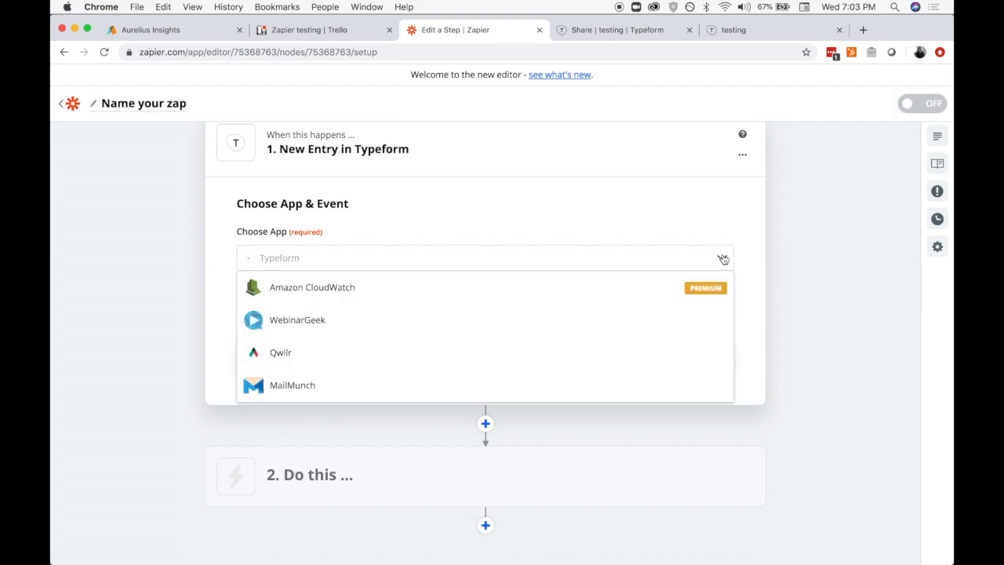
pyautogui.click(749, 218)
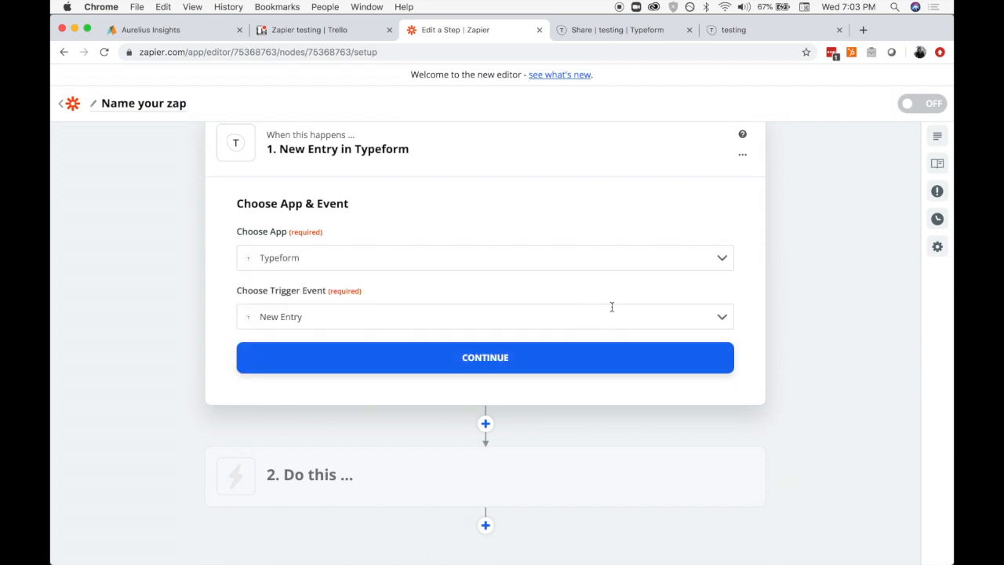
pyautogui.click(611, 307)
pyautogui.click(349, 358)
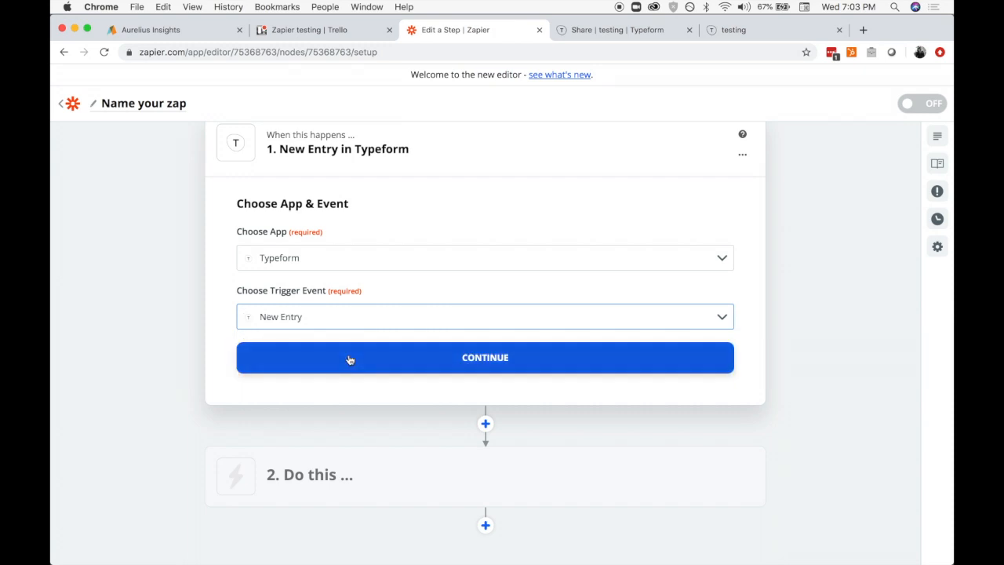
pyautogui.click(455, 362)
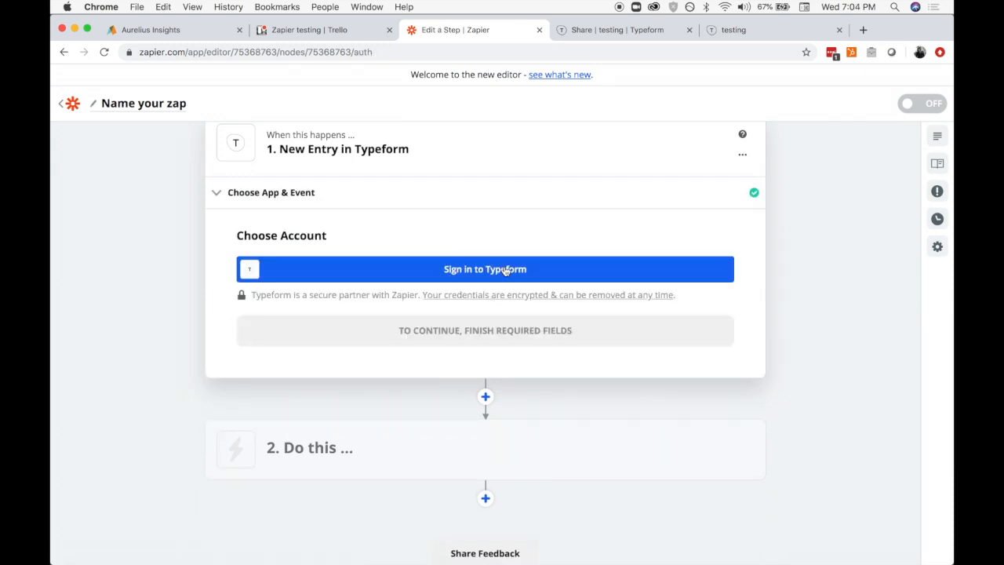
# Sign in to Typeform for the trigger, authorize Zapier's access and confirm the connected account
pyautogui.click(506, 270)
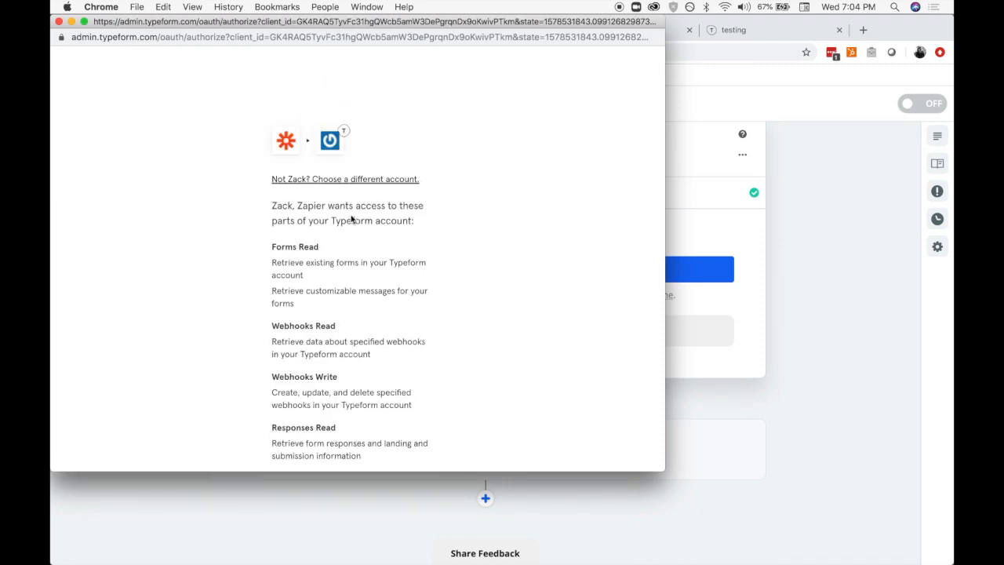
pyautogui.scroll(-3, 351, 220)
pyautogui.scroll(-4, 352, 220)
pyautogui.click(353, 341)
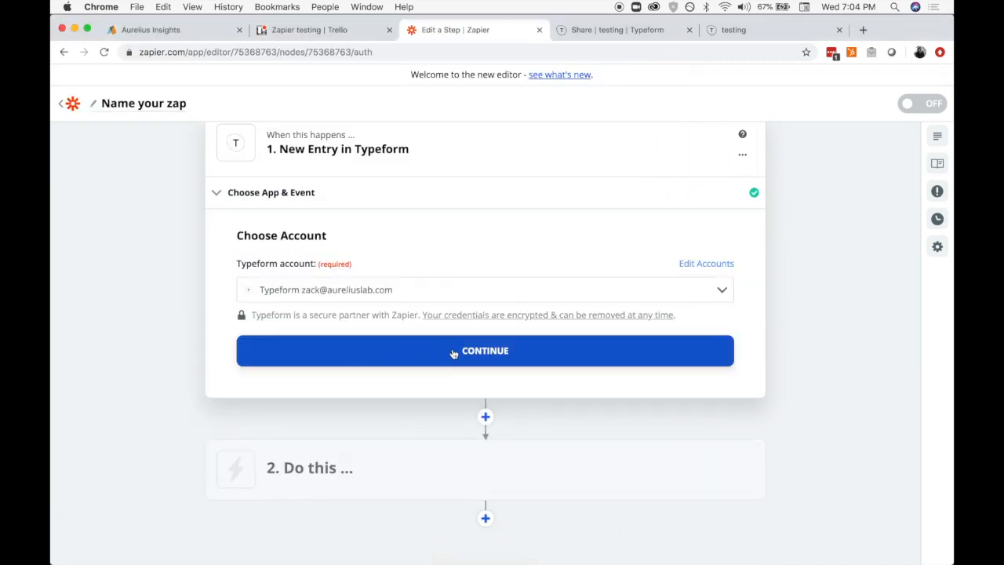
pyautogui.click(453, 353)
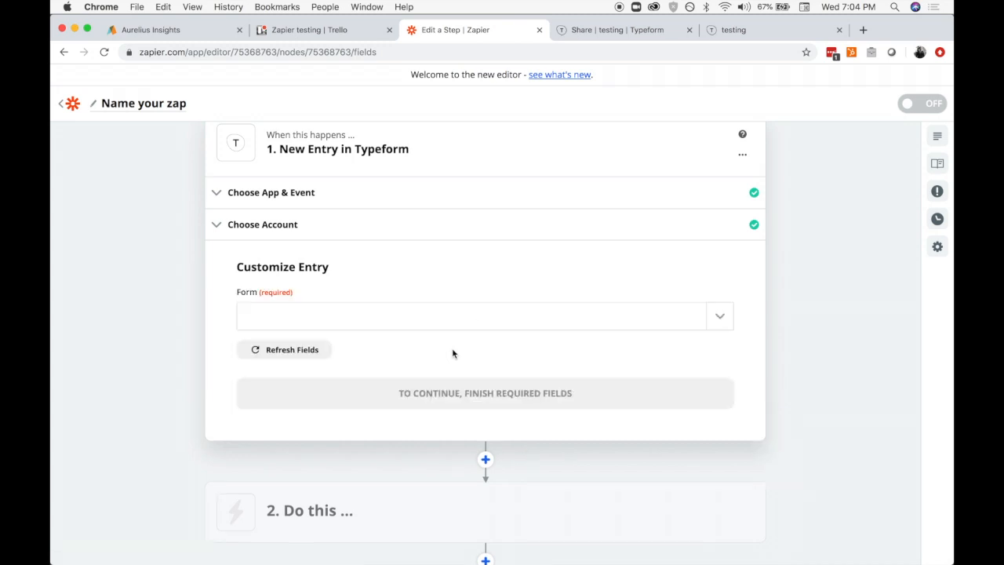
# Choose the "testing" form for the Typeform trigger and confirm the entry settings
pyautogui.click(719, 318)
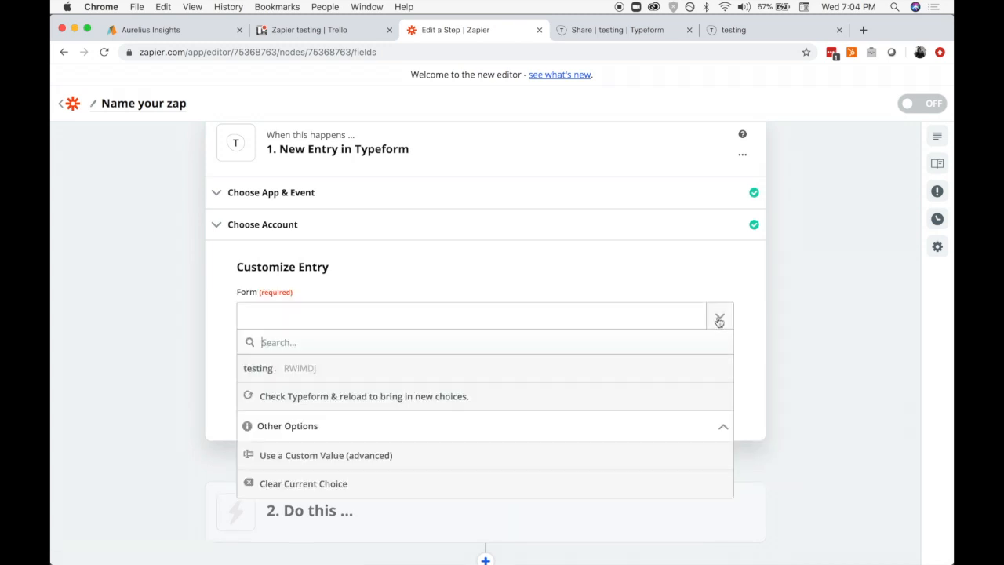
pyautogui.click(286, 374)
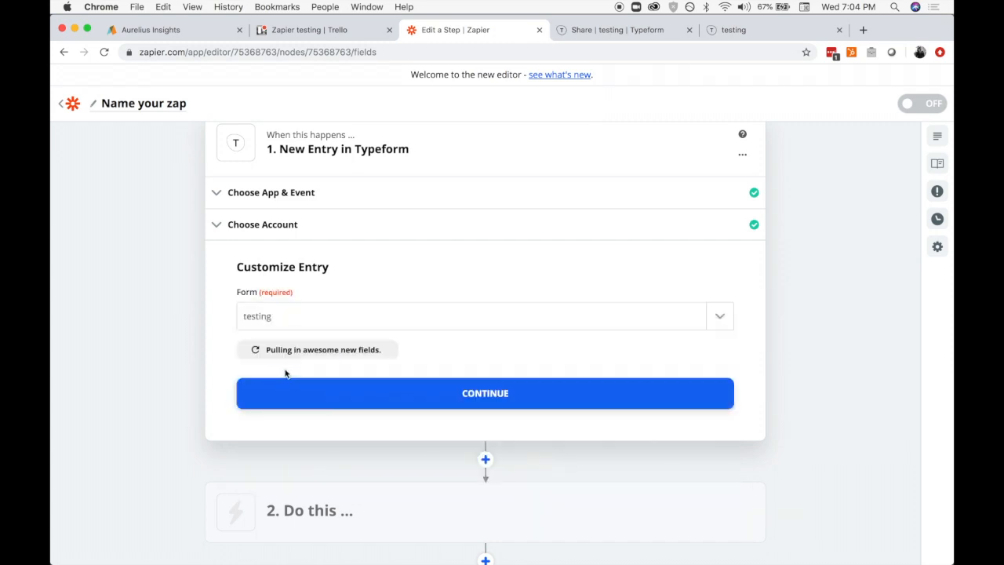
pyautogui.click(492, 394)
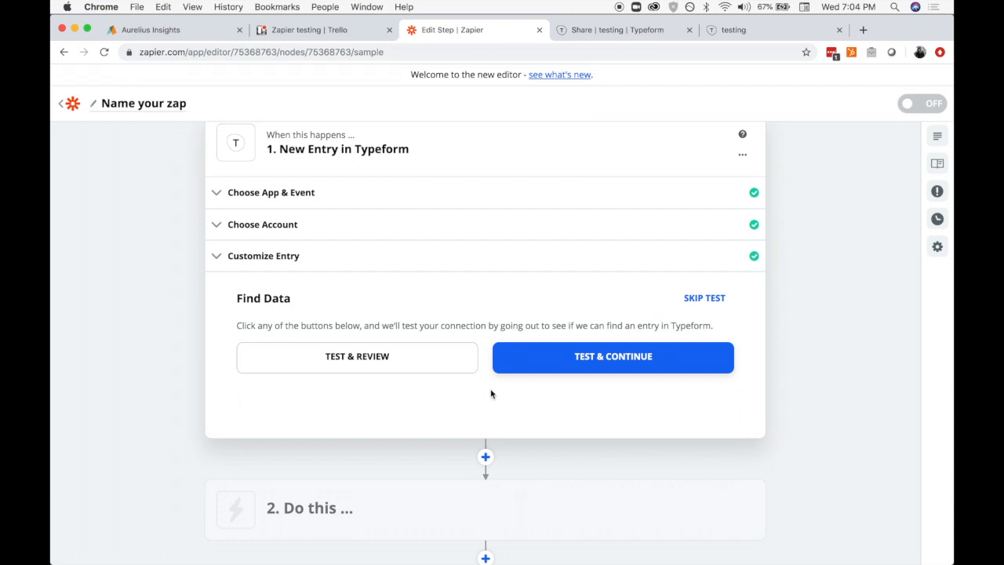
# Test the Typeform trigger, review the fields of sample Entry A and finish editing the trigger
pyautogui.click(355, 356)
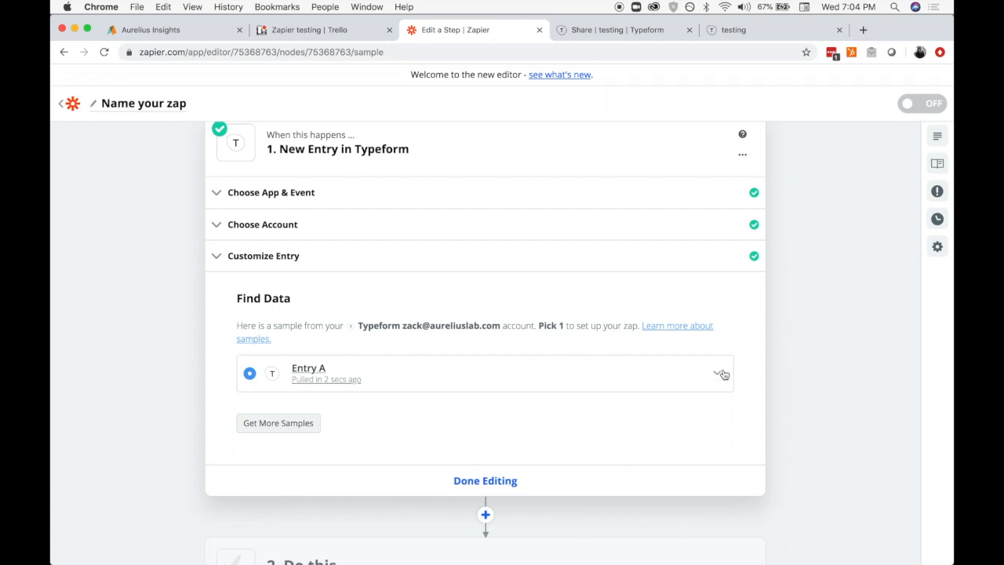
pyautogui.click(723, 374)
pyautogui.scroll(-5, 654, 319)
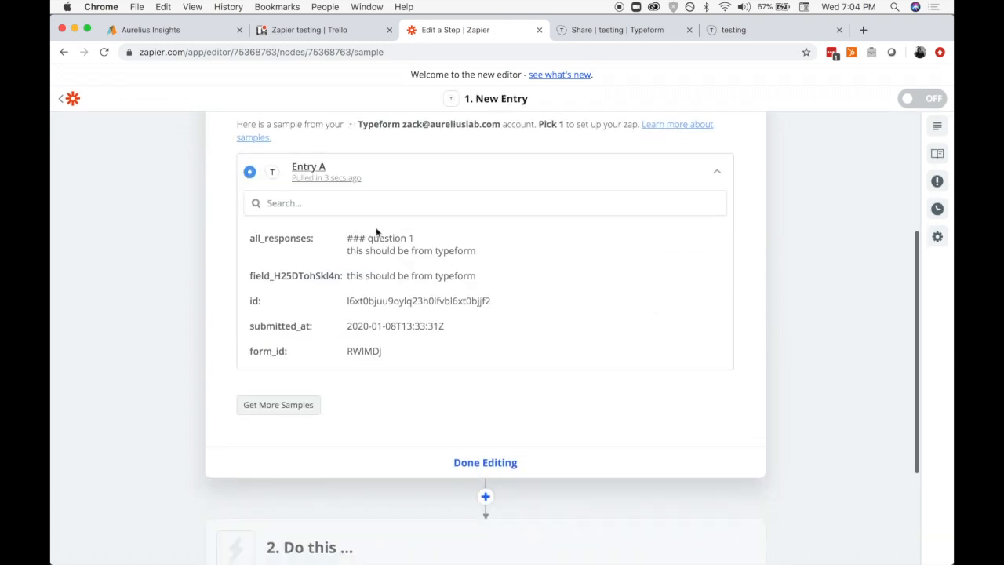
pyautogui.scroll(2, 362, 351)
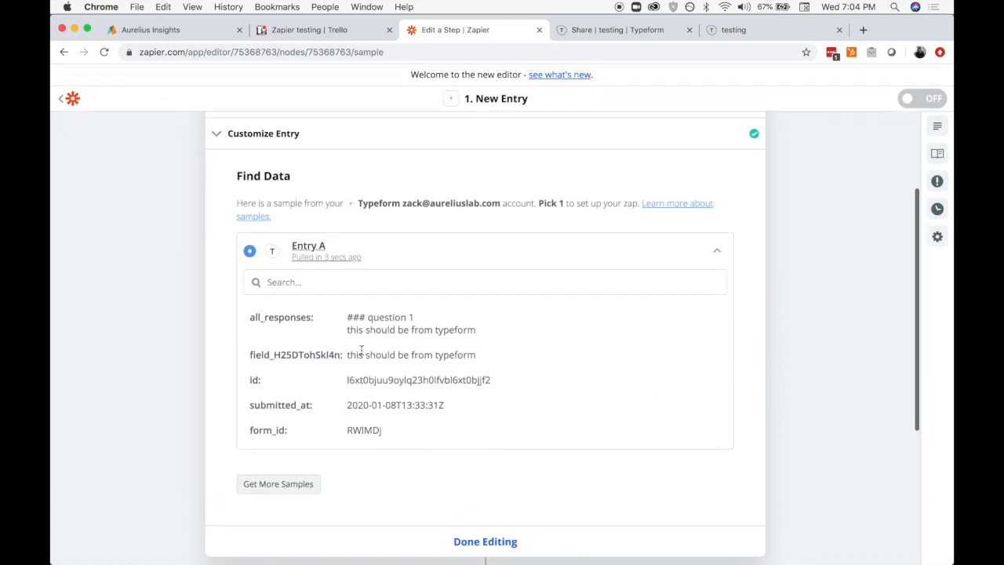
pyautogui.scroll(-3, 362, 353)
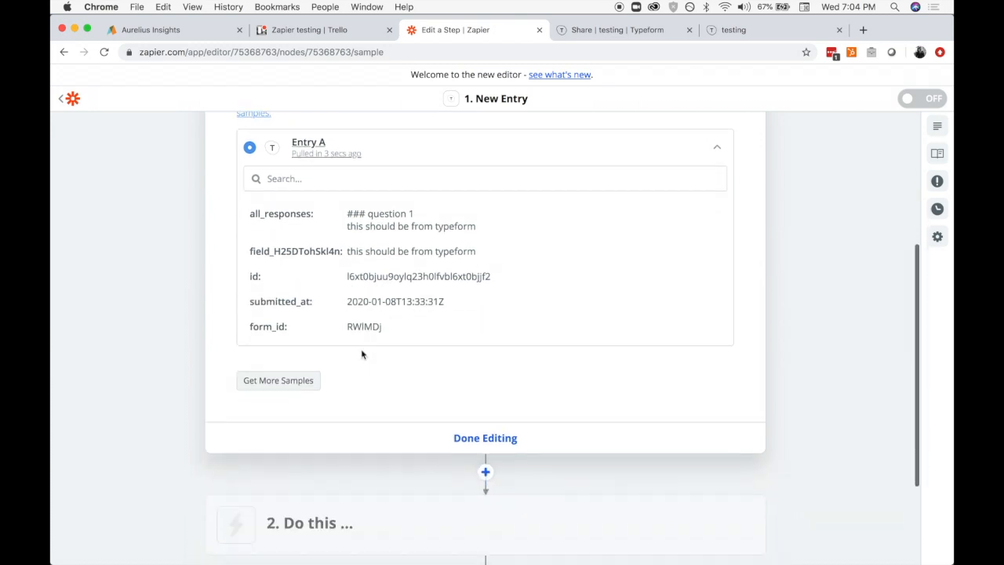
pyautogui.click(507, 437)
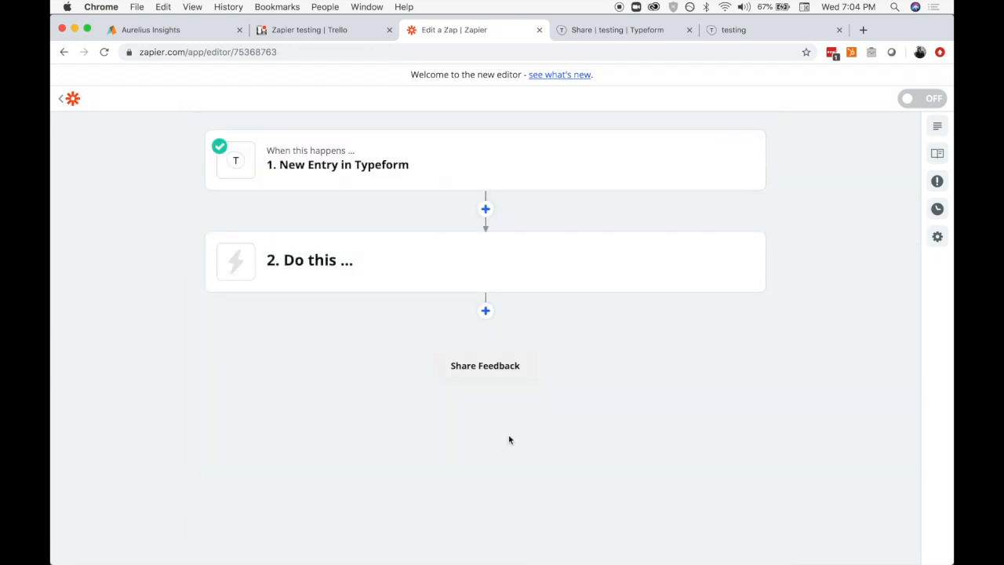
# Set the zap's second step to Aurelius with the Create Notes action event and confirm the choice
pyautogui.click(346, 277)
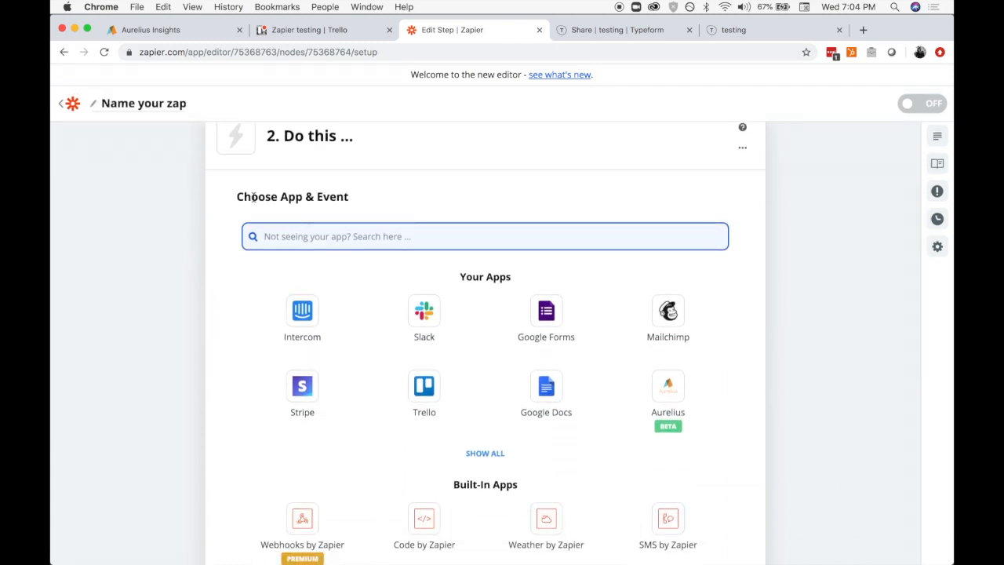
pyautogui.click(665, 391)
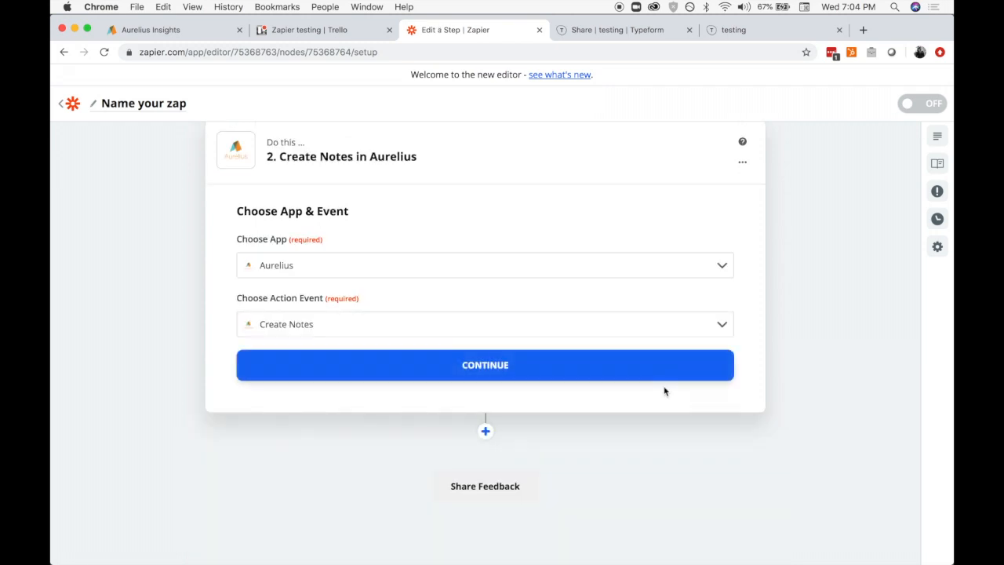
pyautogui.click(721, 326)
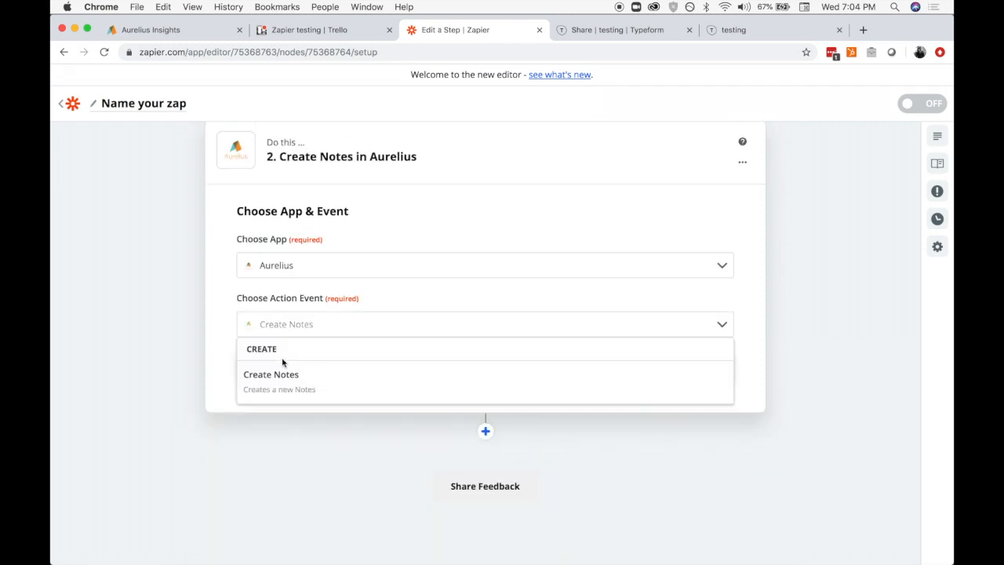
pyautogui.click(277, 396)
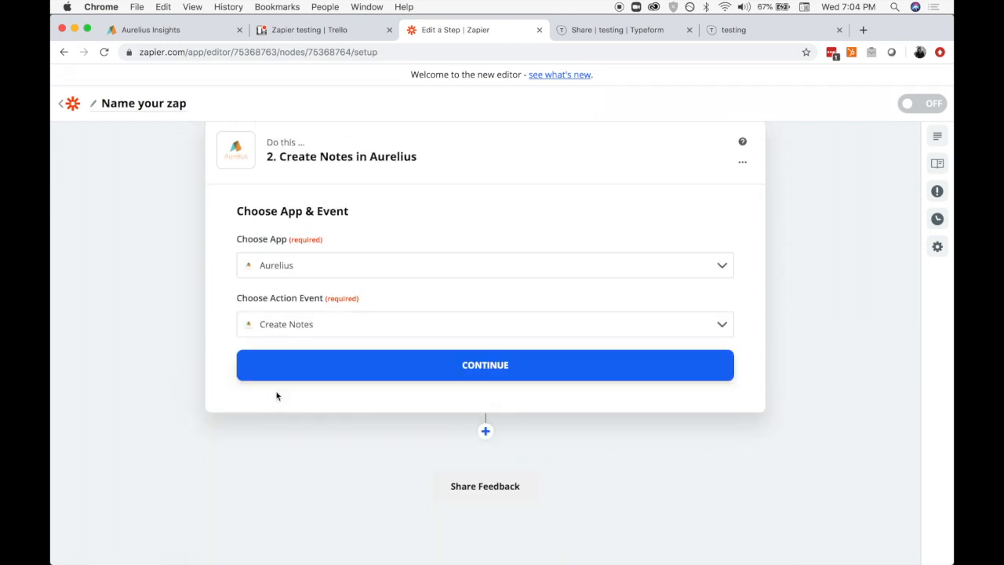
pyautogui.click(507, 366)
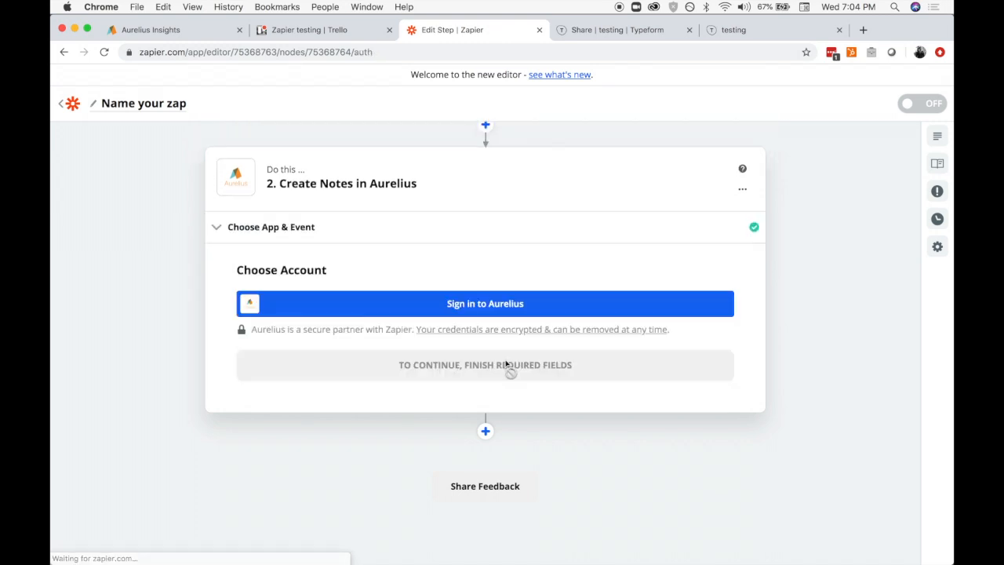
# Start the Aurelius account sign-in and copy the Zapier Hooks API key from the company page in Aurelius
pyautogui.click(485, 304)
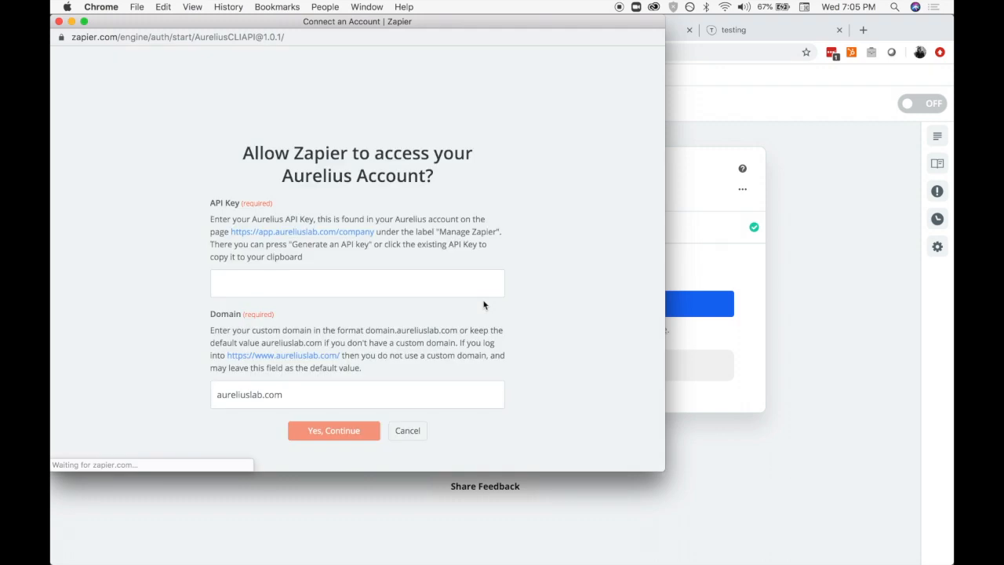
pyautogui.click(826, 173)
pyautogui.click(193, 39)
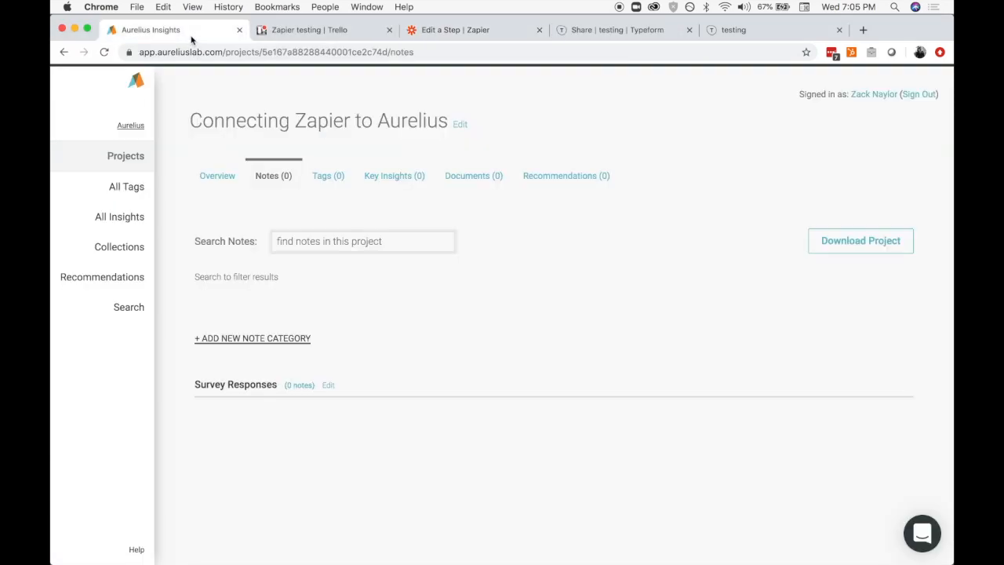
pyautogui.click(131, 127)
pyautogui.scroll(-10, 395, 184)
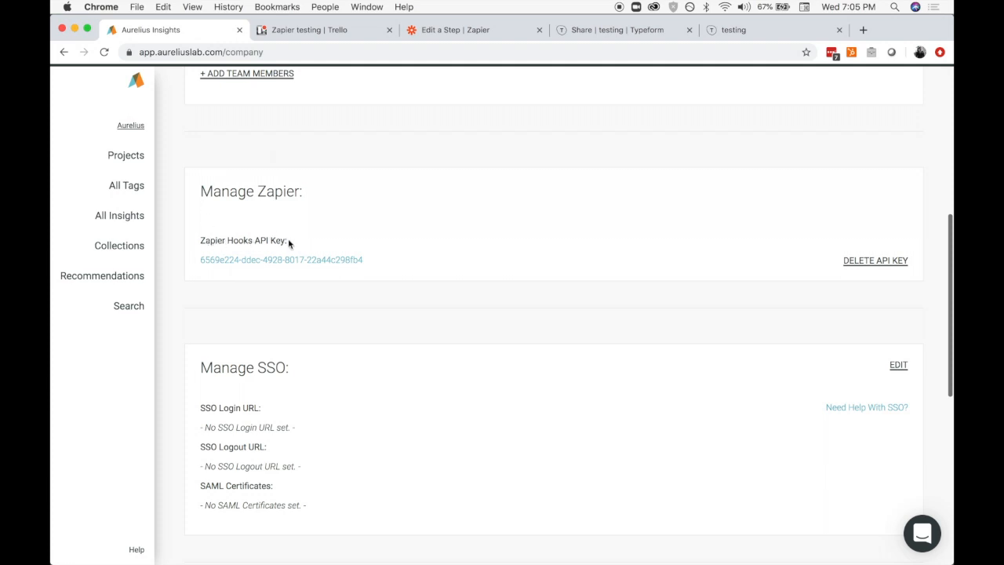
pyautogui.click(296, 262)
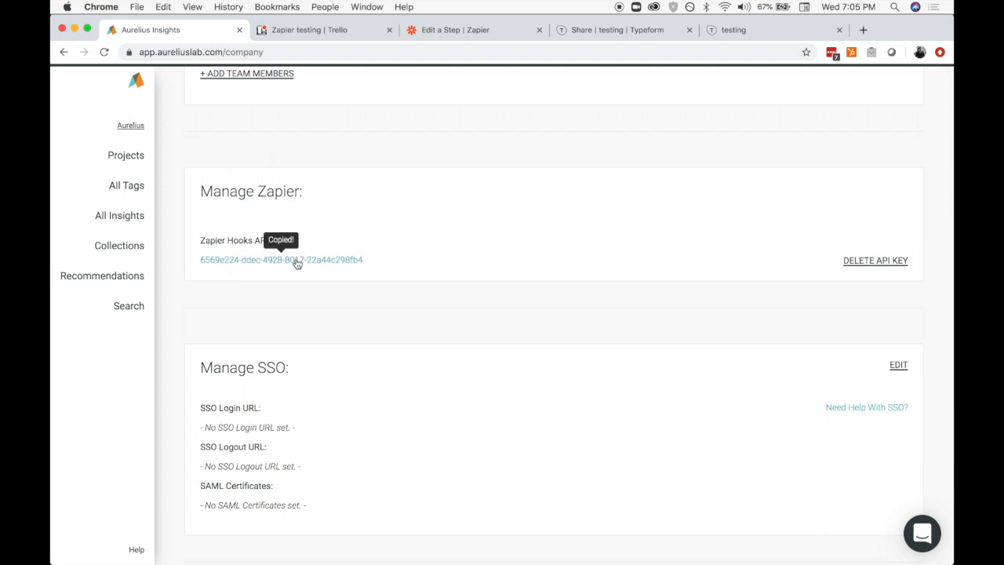
# Paste the API key into the Aurelius access request, authorize Zapier, and confirm the connected Aurelius account back in the zap
pyautogui.press('super+grave')
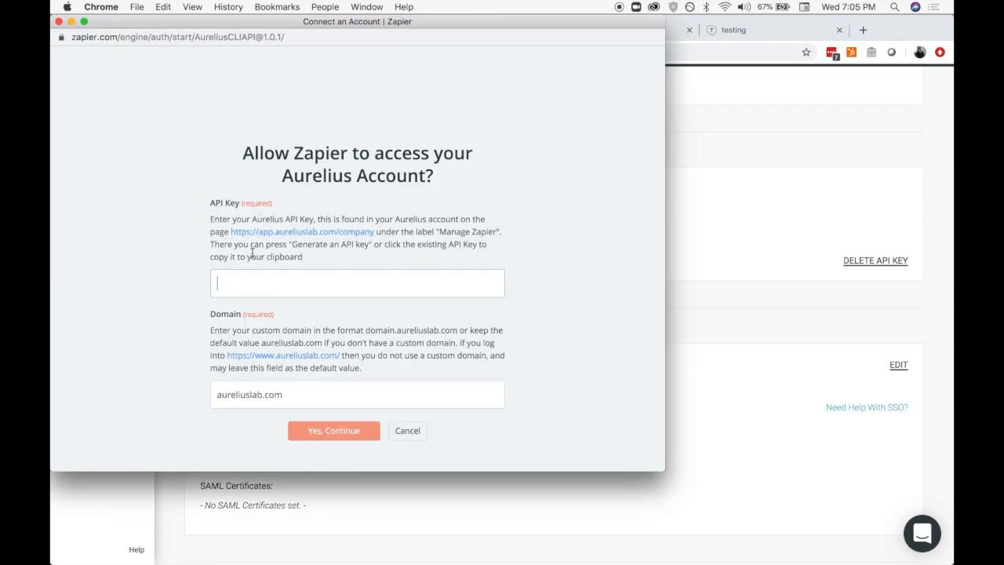
pyautogui.press('super+v')
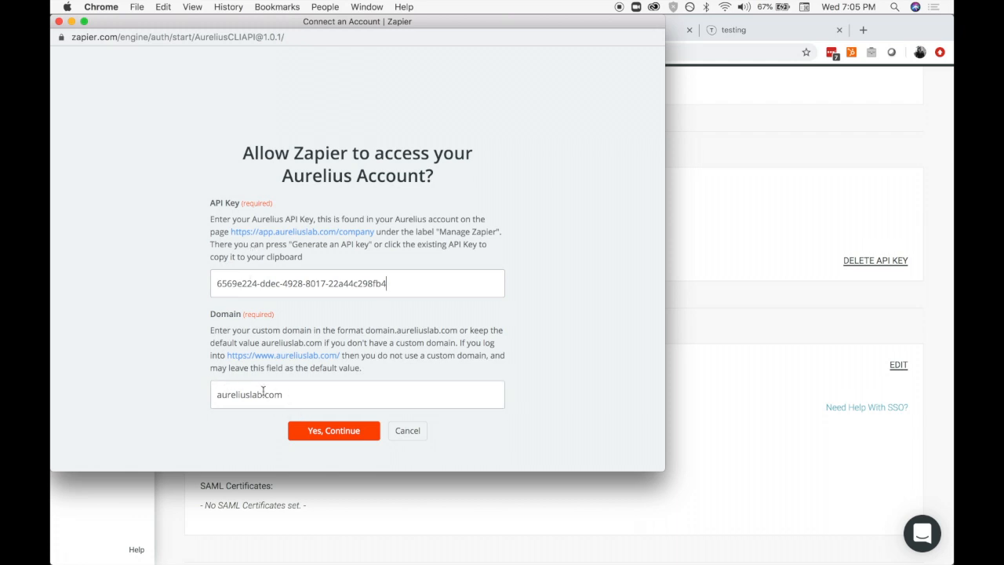
pyautogui.click(321, 431)
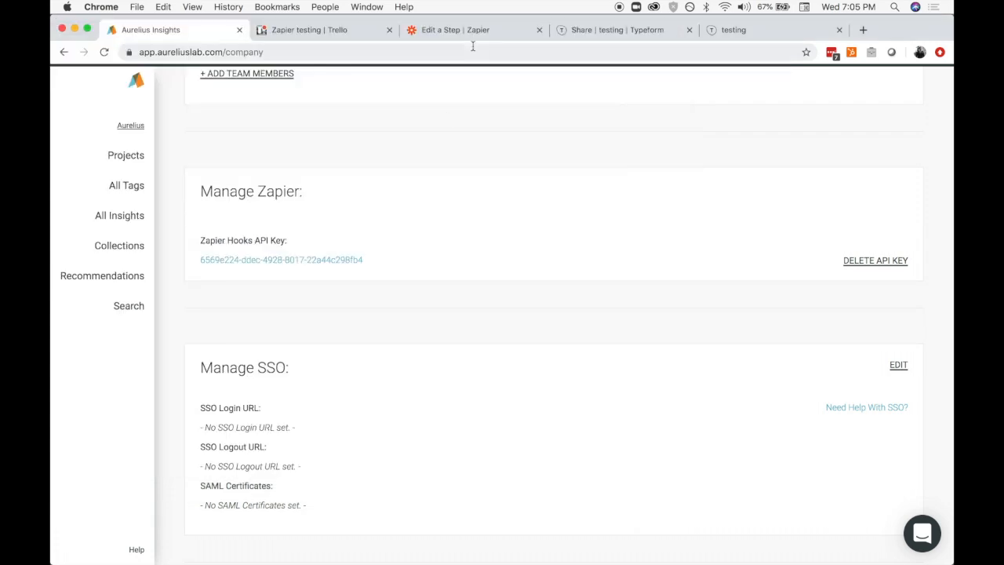
pyautogui.click(475, 31)
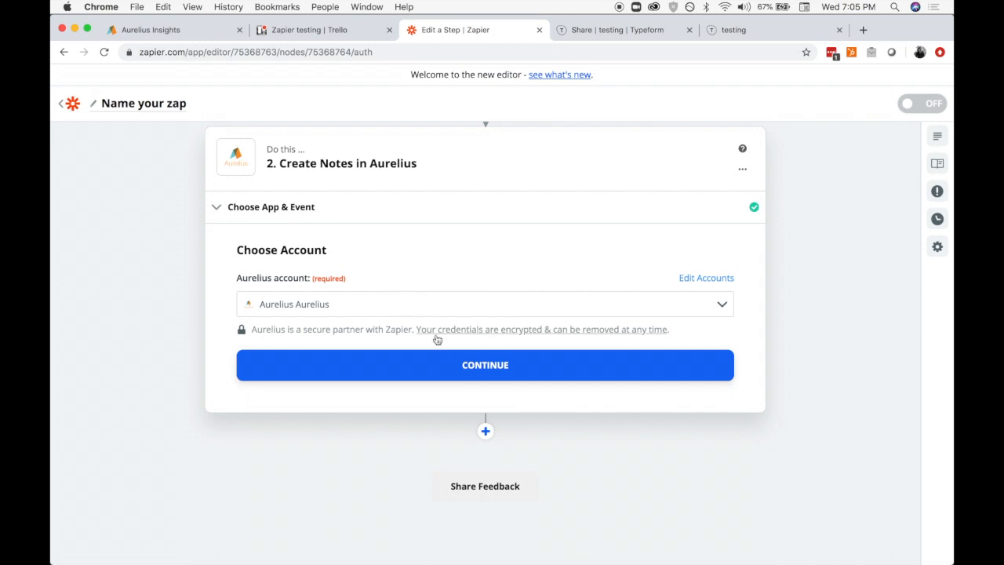
pyautogui.click(462, 365)
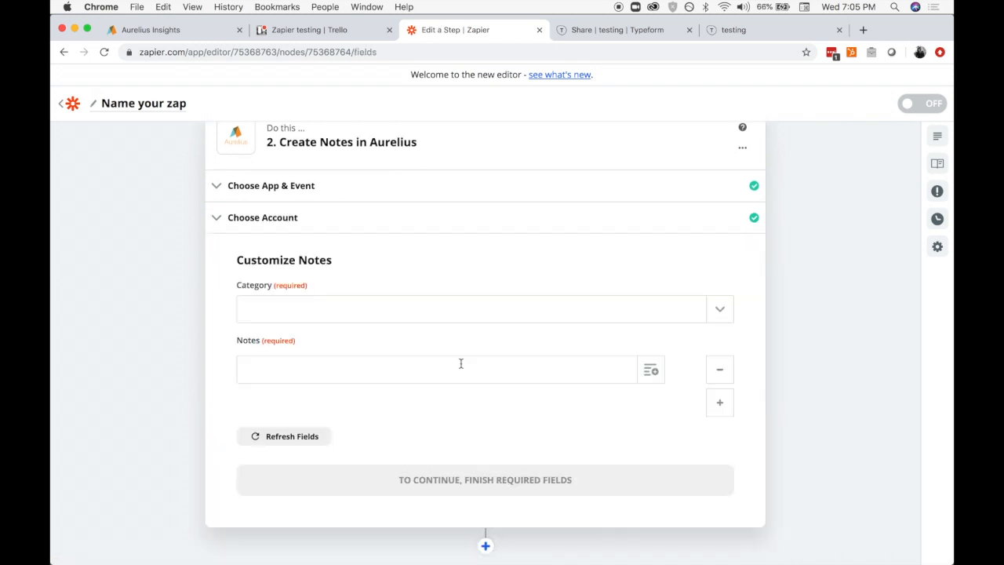
# Search the note categories for "zap" and set the category to Connecting Zapier to Aurelius > Survey Responses
pyautogui.click(719, 312)
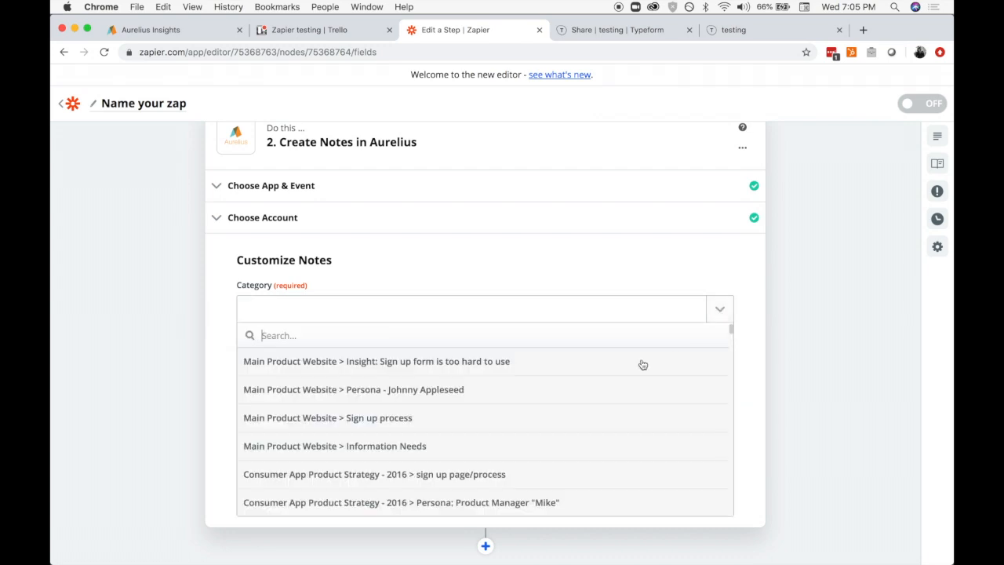
pyautogui.write('zap')
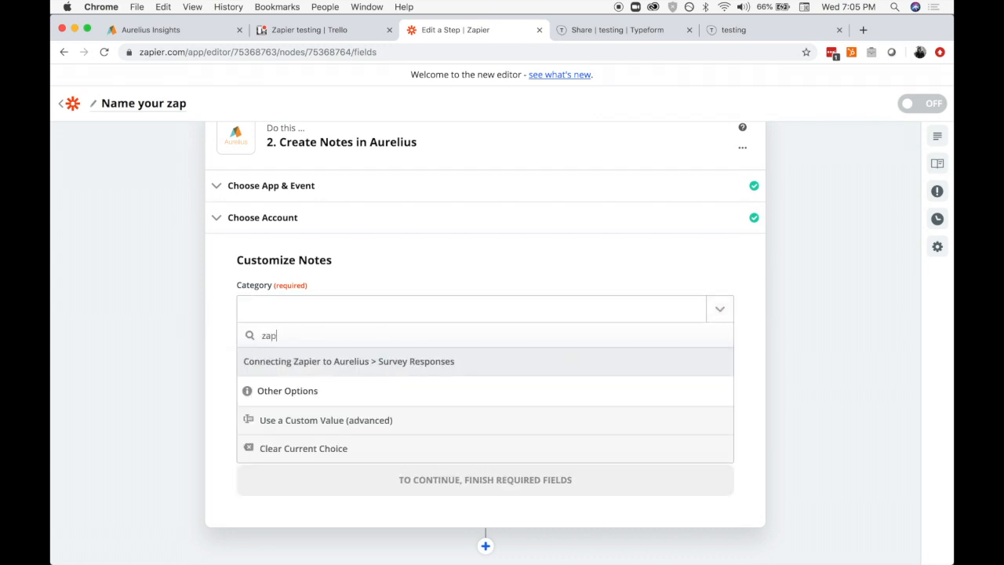
pyautogui.click(420, 362)
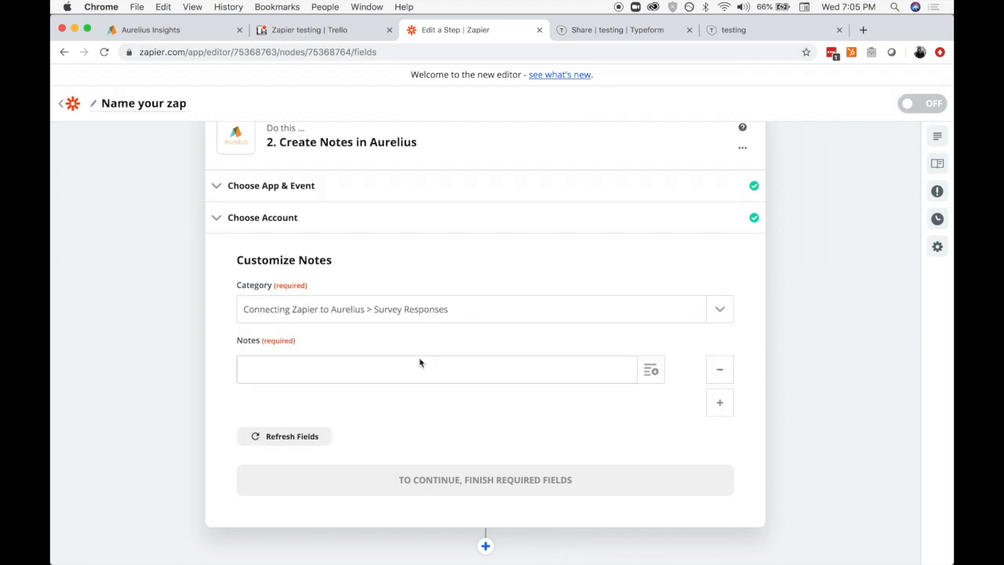
# Fill the Notes field with the New Entry's Form Responses data and continue to the Send Data test
pyautogui.click(651, 368)
pyautogui.scroll(-2, 753, 318)
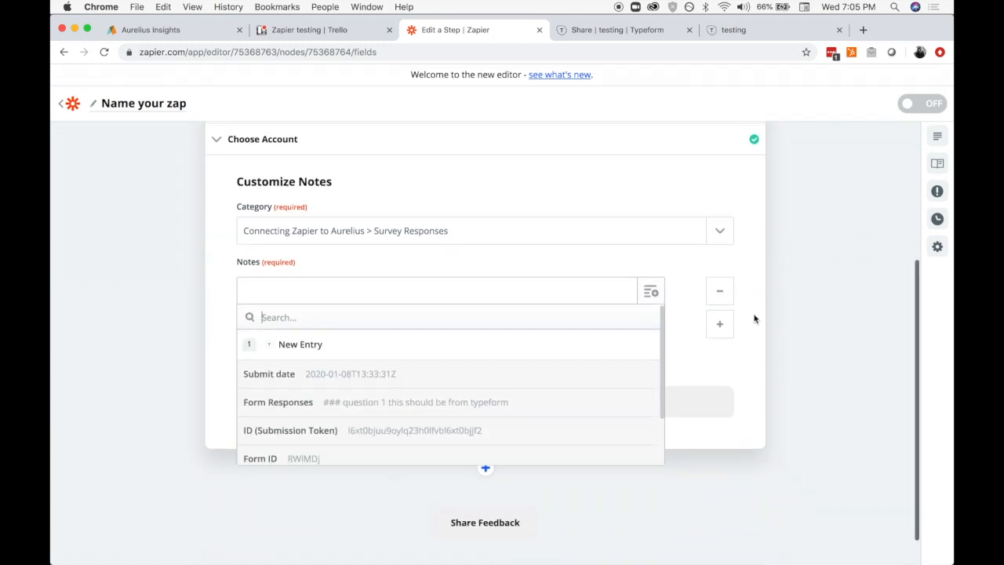
pyautogui.scroll(-1, 570, 346)
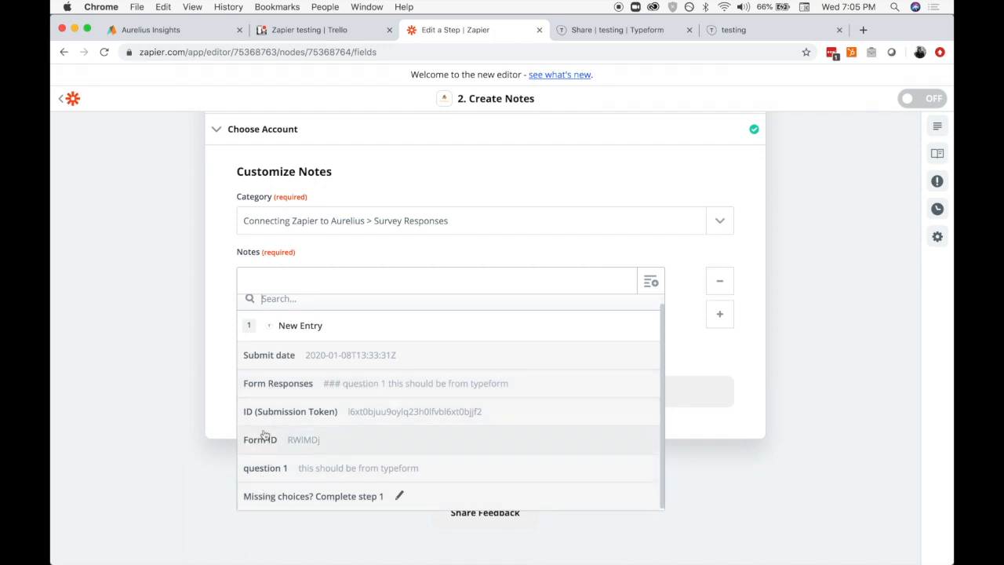
pyautogui.click(282, 388)
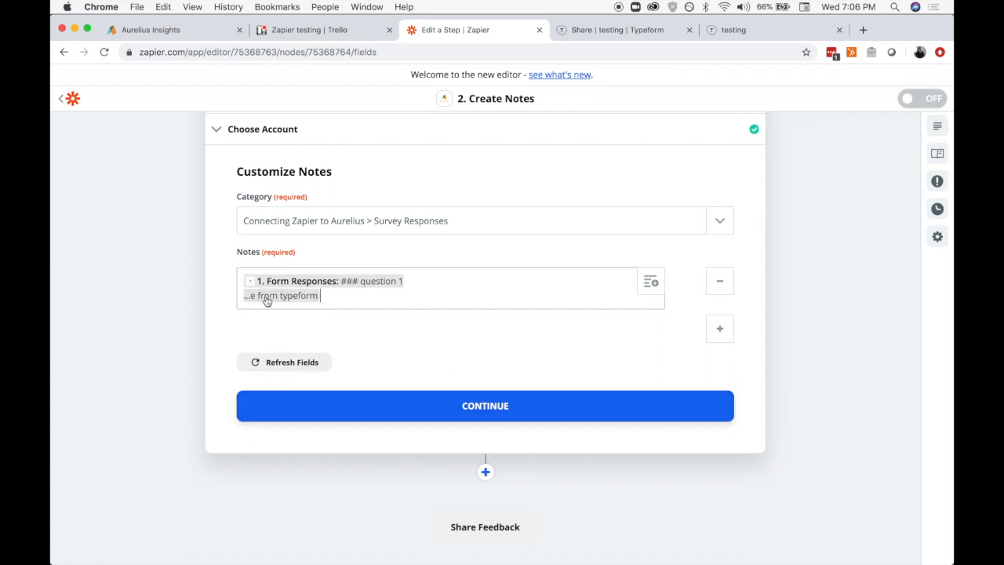
pyautogui.click(471, 406)
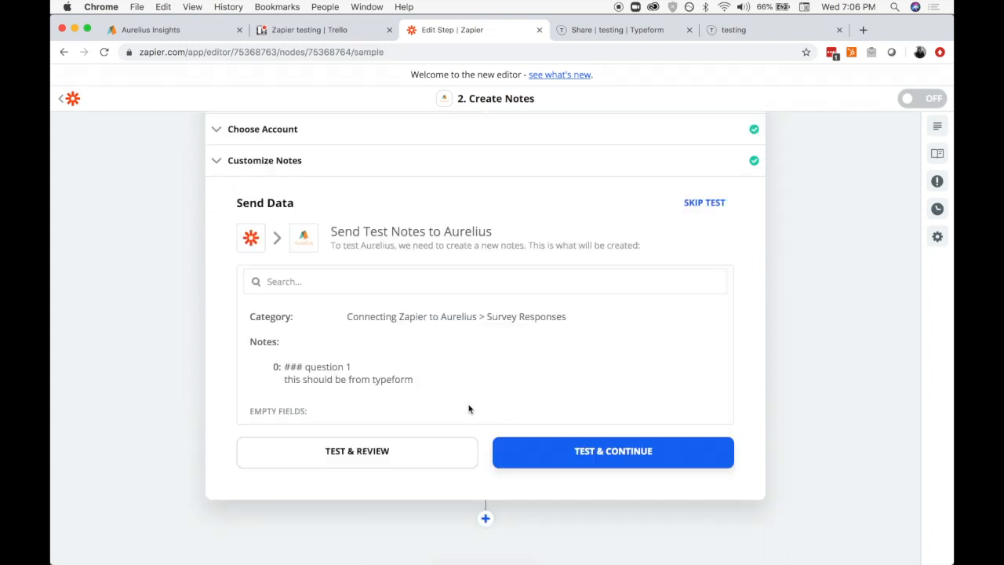
# Send a test note to Aurelius with review, finish editing the step, and turn the zap on
pyautogui.click(359, 453)
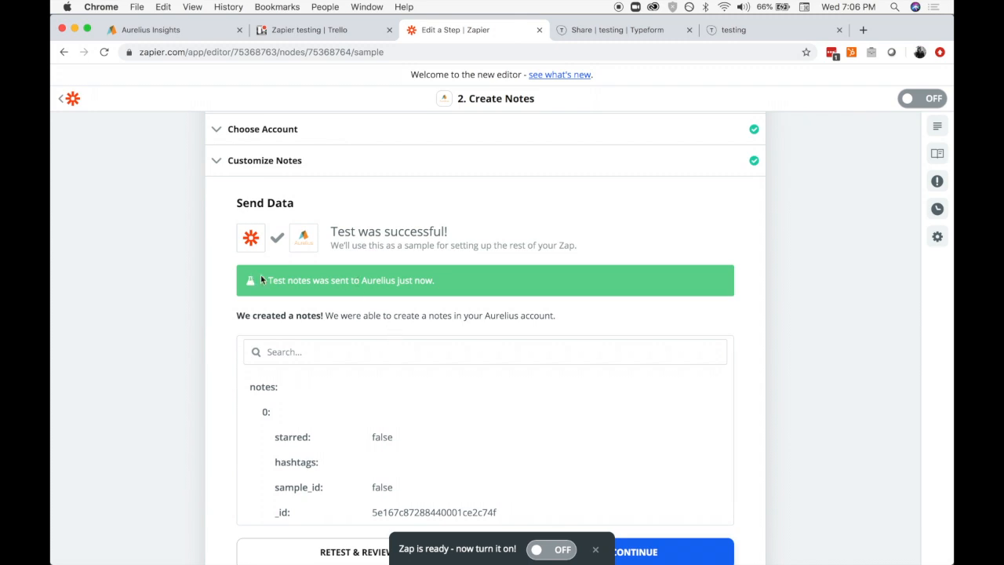
pyautogui.scroll(-5, 421, 298)
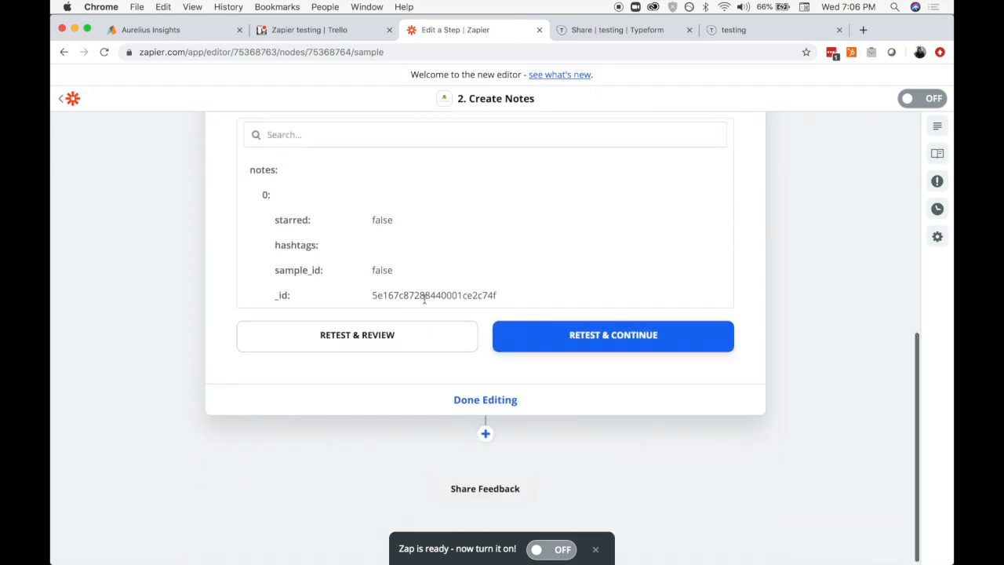
pyautogui.click(479, 401)
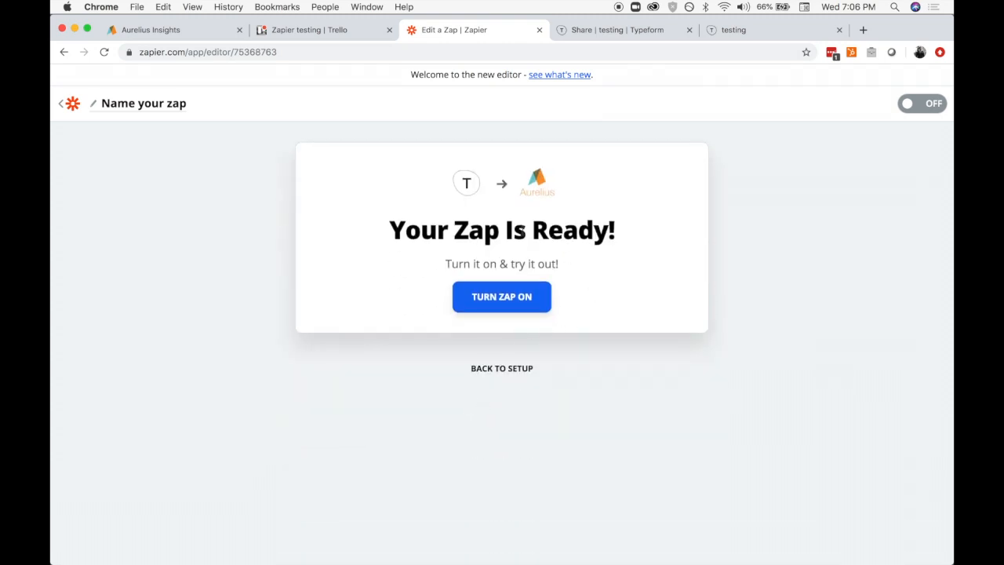
pyautogui.click(515, 301)
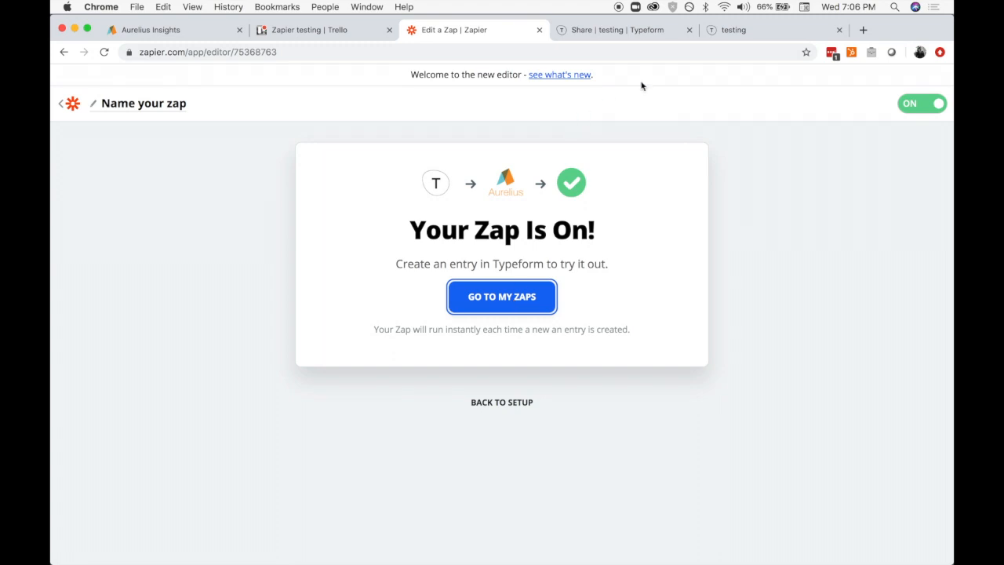
# Answer question 1 in the Typeform survey with "this is a new answer from our typeform survey" and submit it
pyautogui.click(751, 37)
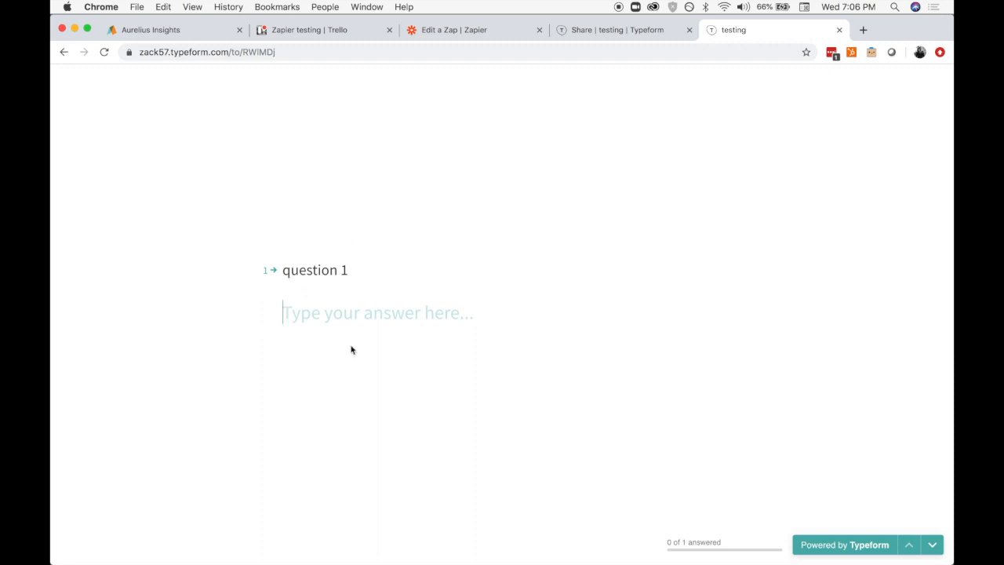
pyautogui.write('this is a ')
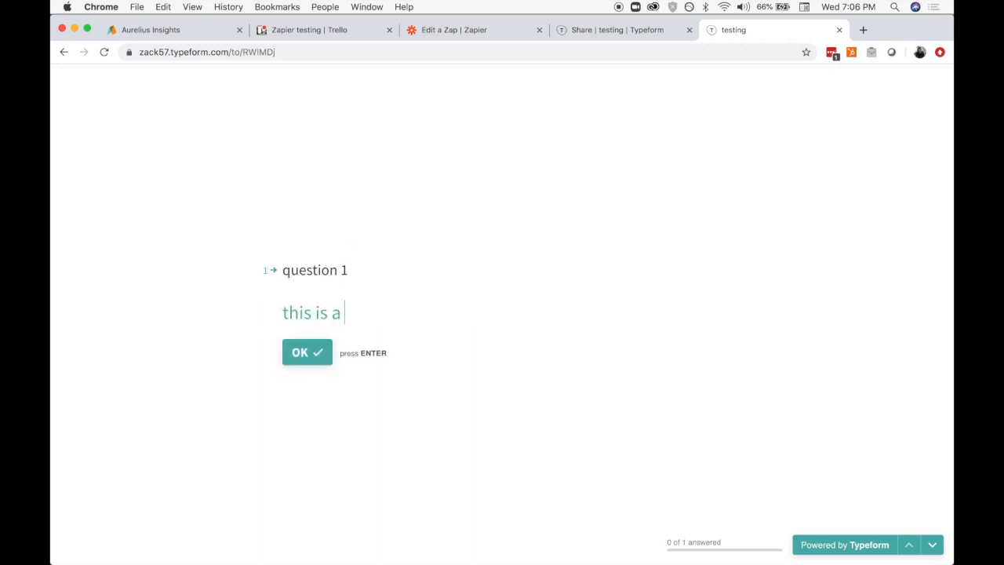
pyautogui.write('new answer f')
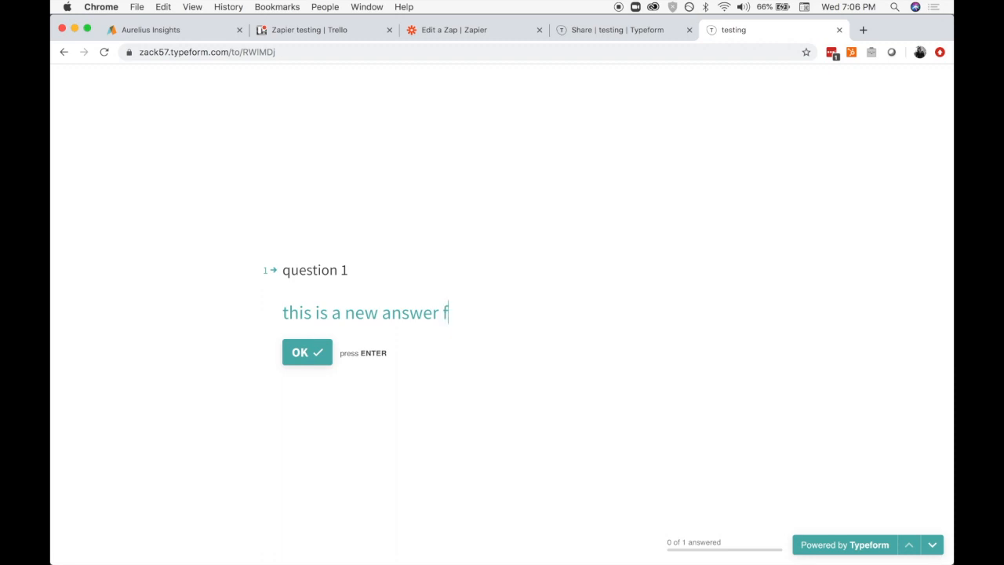
pyautogui.write('rom our typefor')
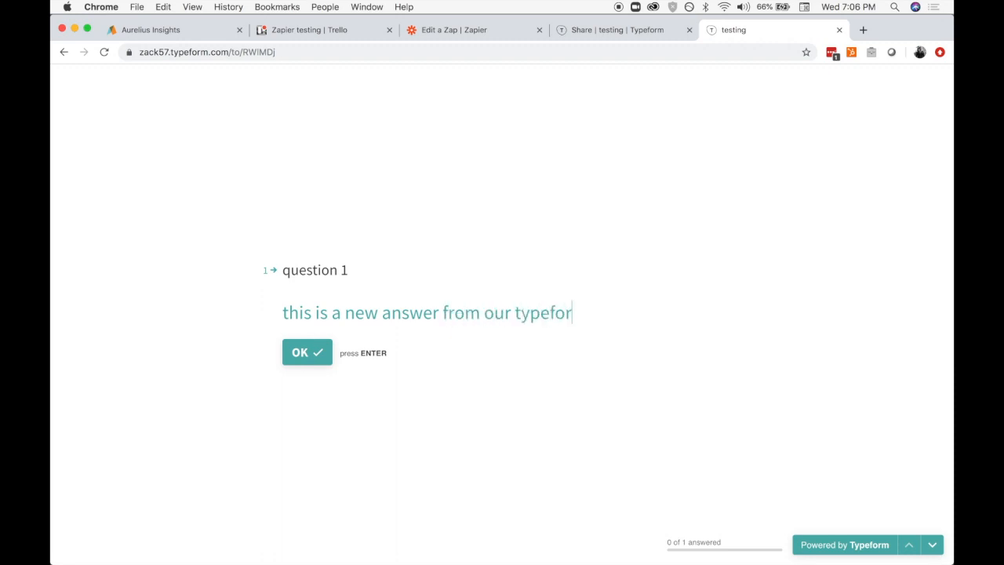
pyautogui.write('m survey')
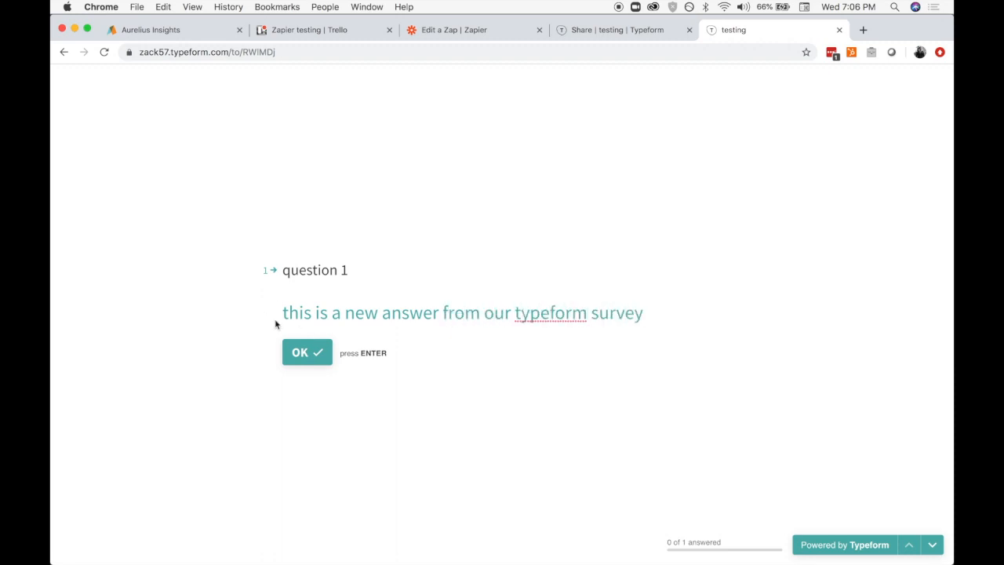
pyautogui.click(304, 352)
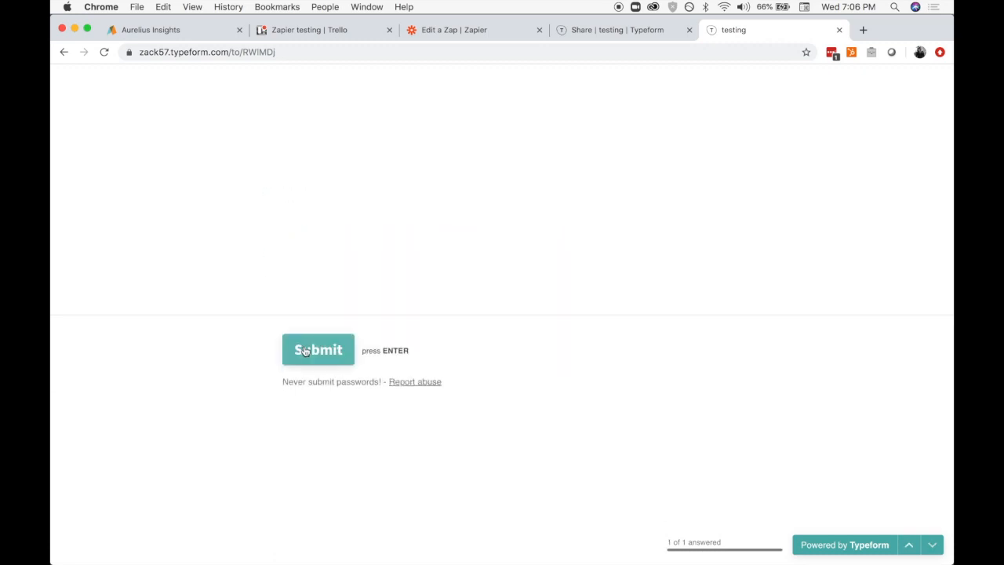
pyautogui.click(304, 350)
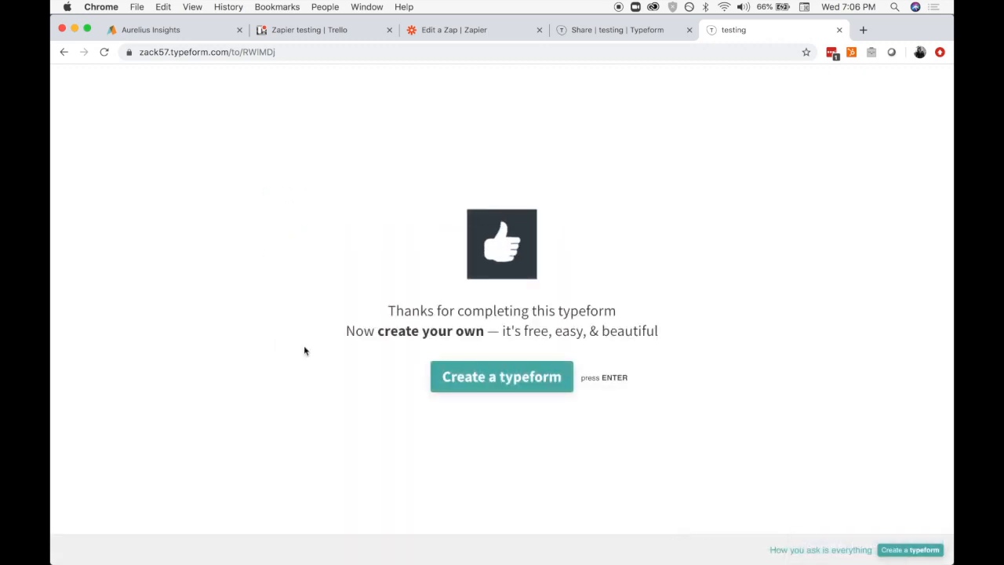
# Examine the Survey Responses notes in the Connecting Zapier to Aurelius project in Aurelius
pyautogui.click(171, 31)
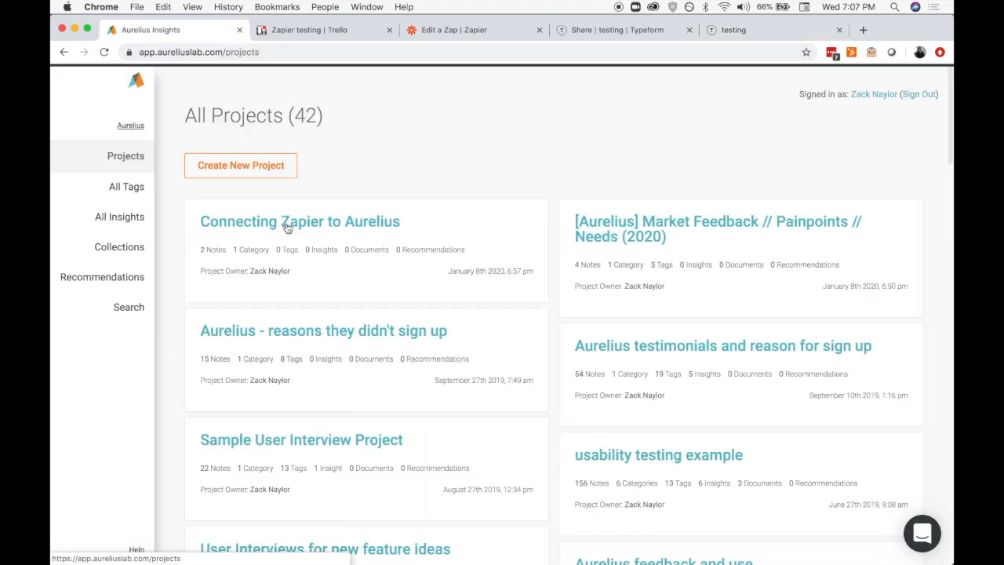
pyautogui.click(287, 226)
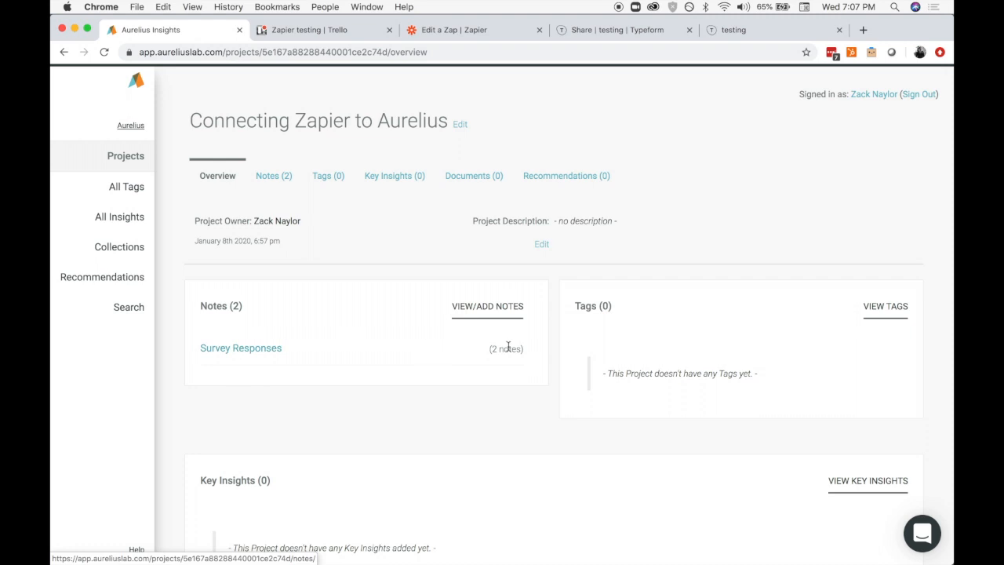
pyautogui.click(284, 176)
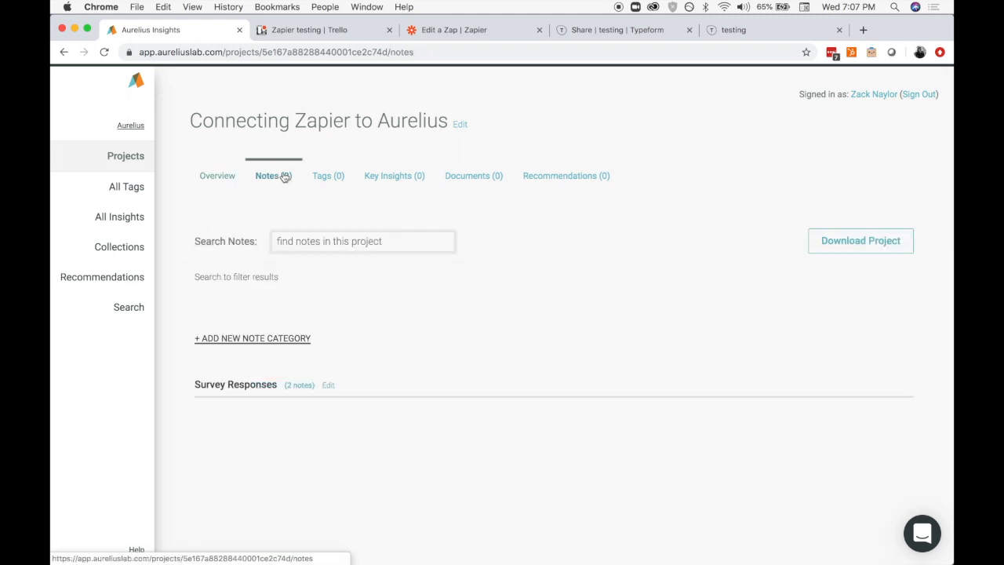
pyautogui.click(240, 383)
pyautogui.scroll(-5, 473, 339)
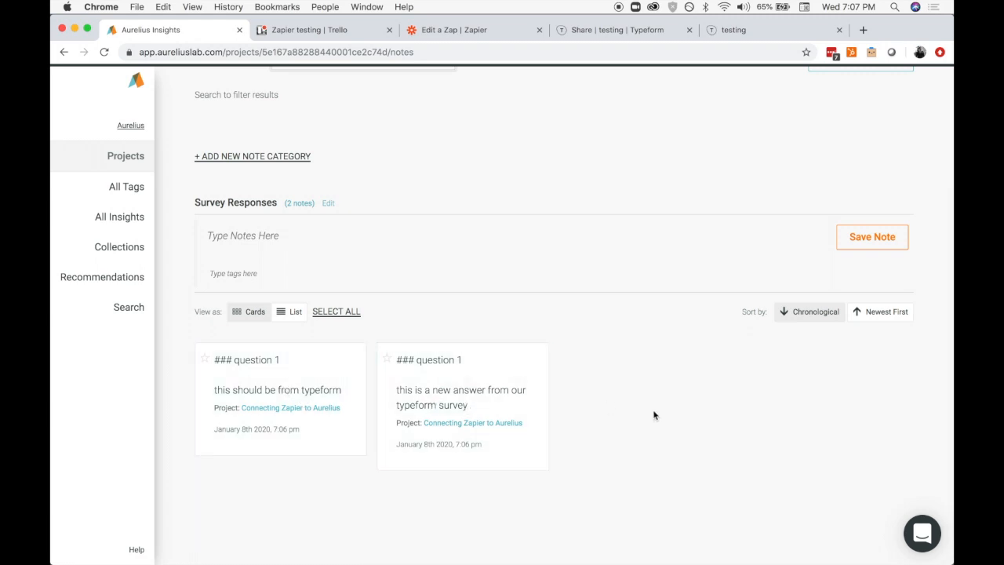
pyautogui.scroll(5, 654, 415)
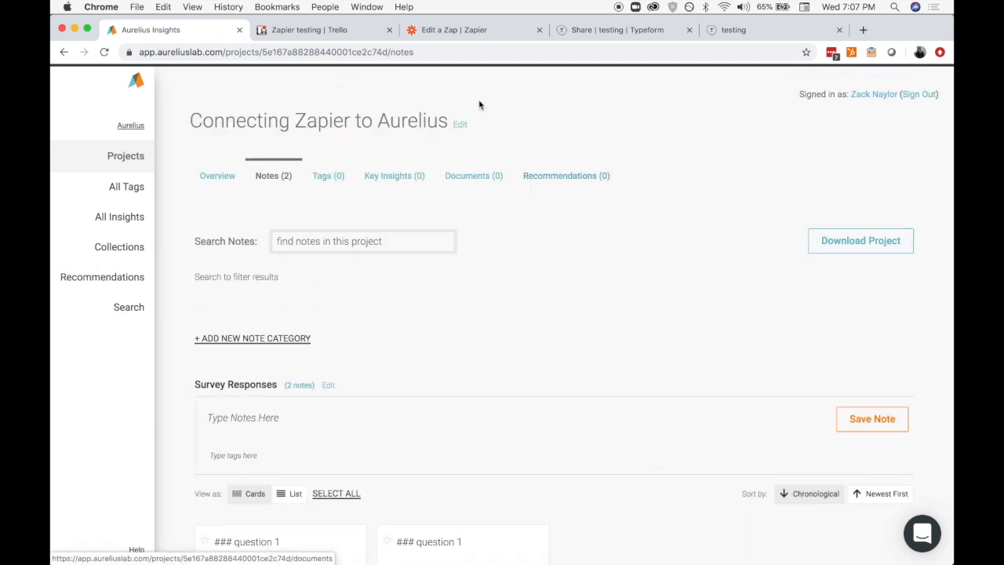
# Switch back to Zapier, make another zap, and set its trigger to Aurelius with the New Insight event
pyautogui.click(459, 29)
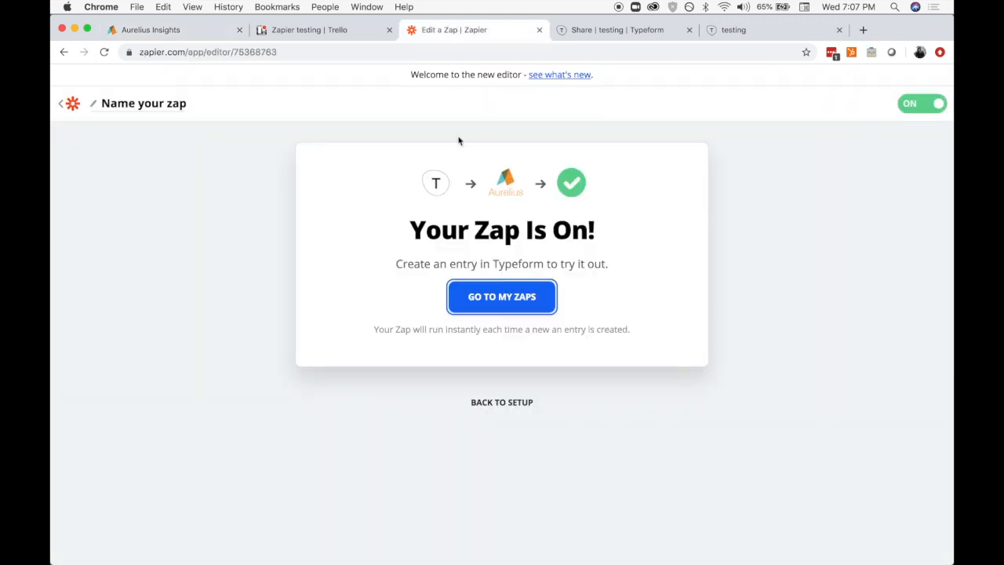
pyautogui.click(469, 295)
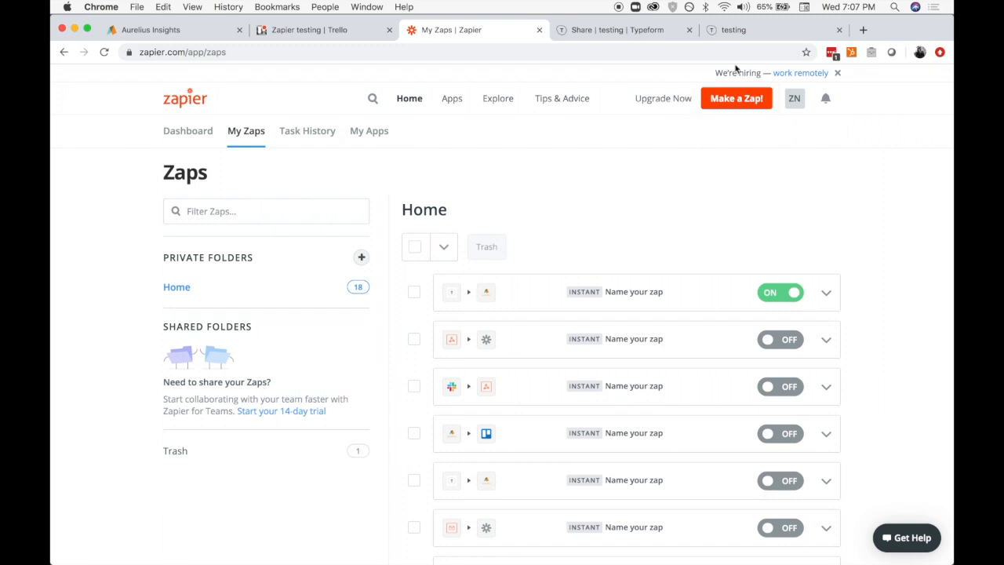
pyautogui.click(736, 99)
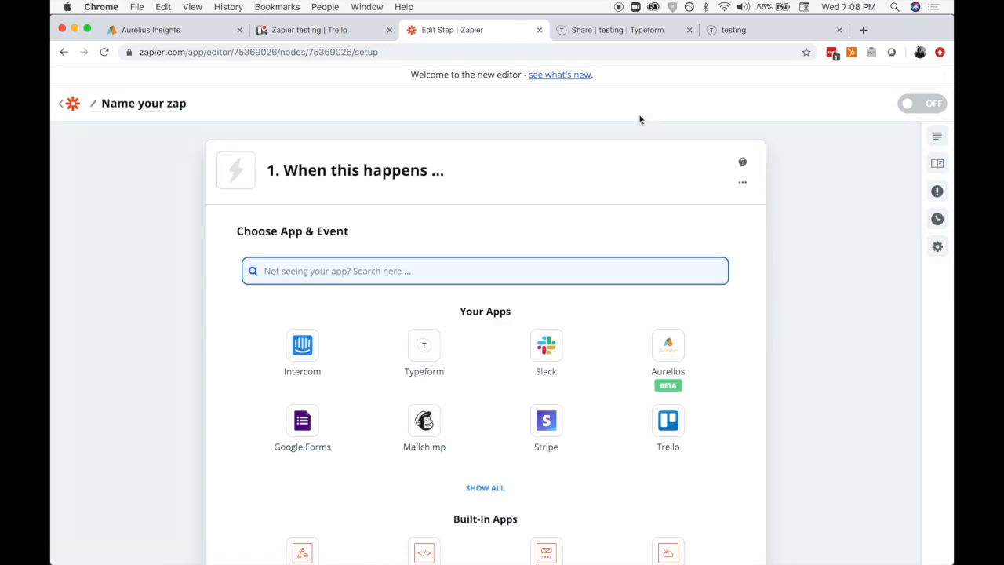
pyautogui.scroll(-2, 784, 204)
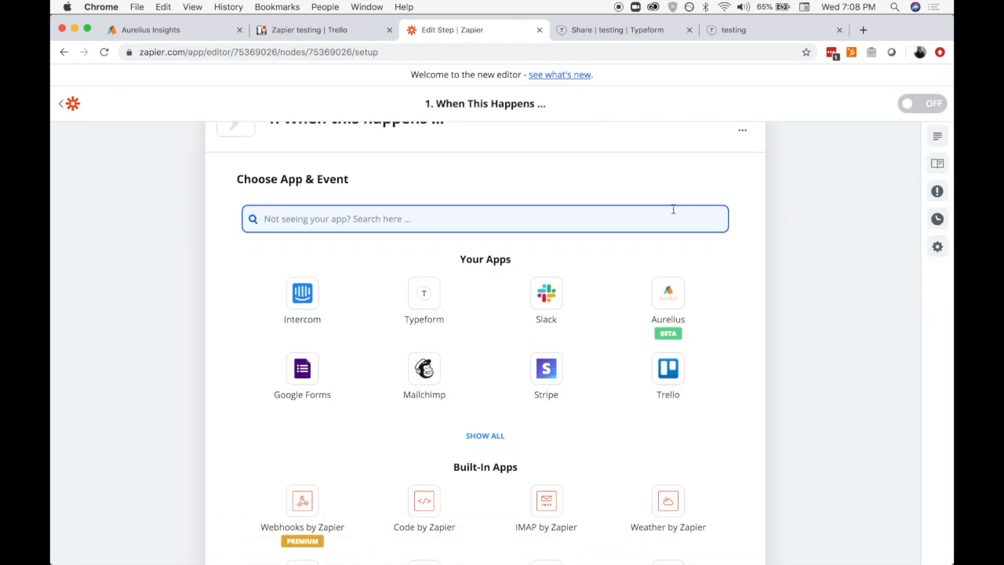
pyautogui.click(656, 291)
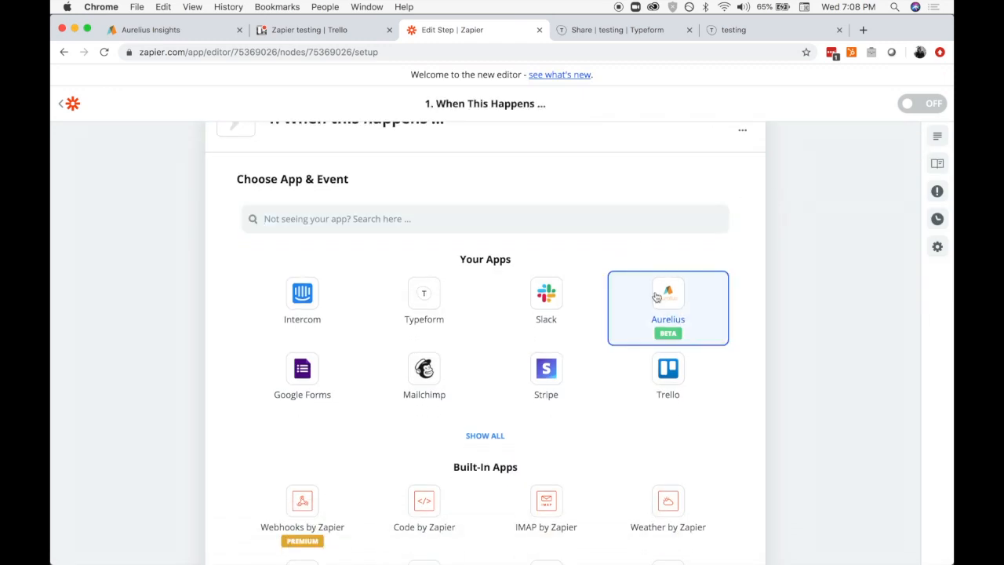
pyautogui.click(655, 292)
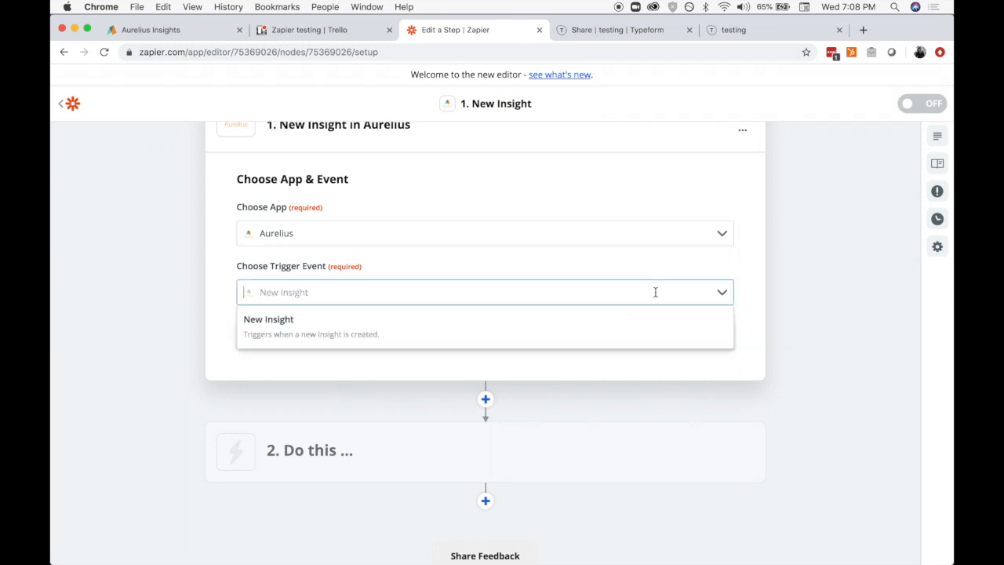
pyautogui.click(601, 330)
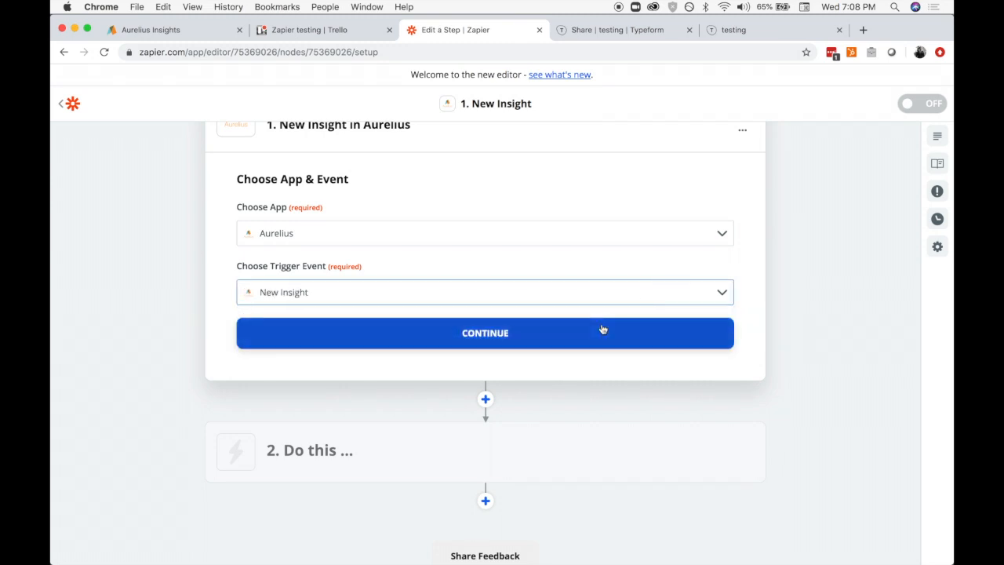
pyautogui.click(533, 335)
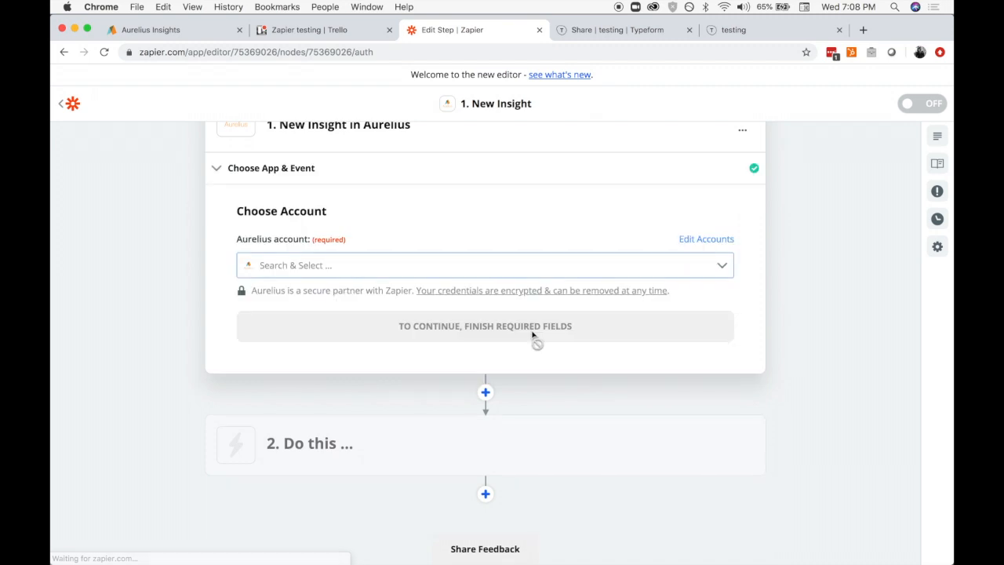
# Select the existing Aurelius account for the New Insight trigger, test the connection, and continue to the action step
pyautogui.click(571, 272)
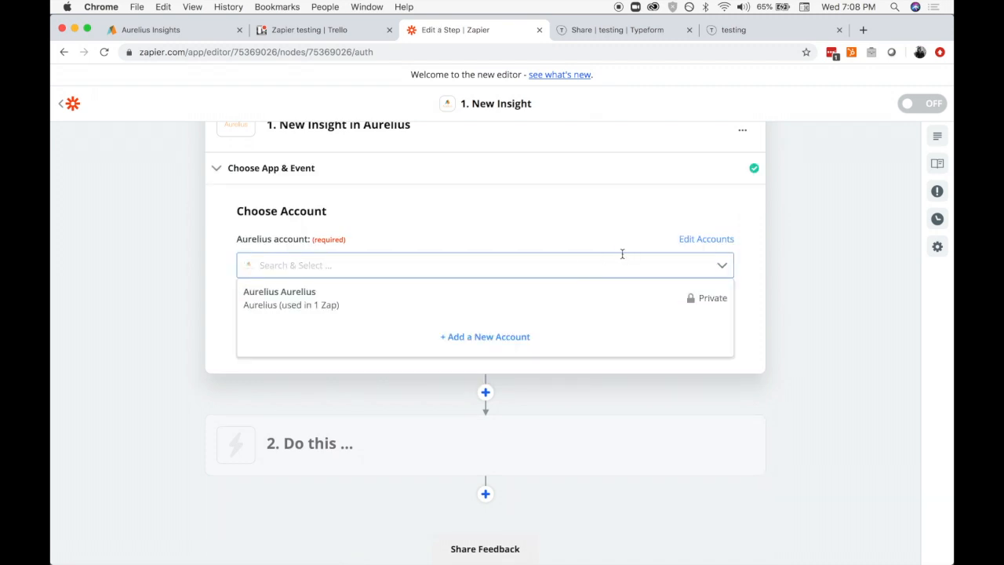
pyautogui.click(425, 290)
pyautogui.click(476, 339)
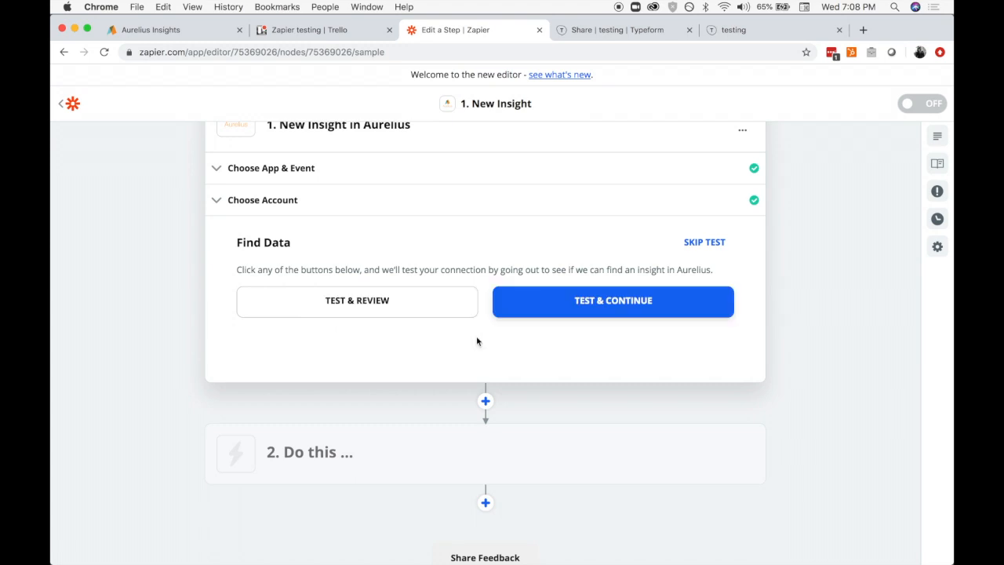
pyautogui.click(538, 300)
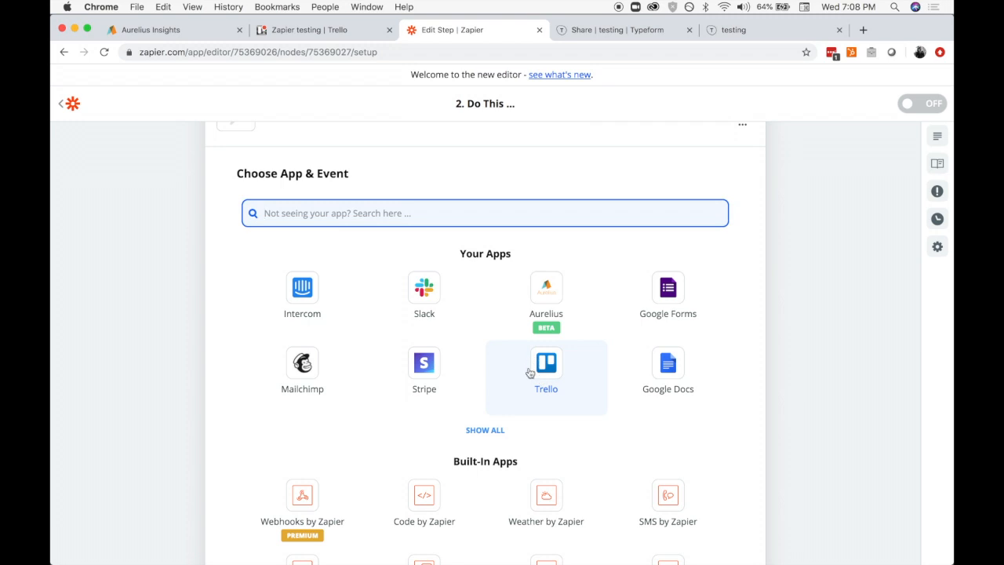
# Set the zap's second step to Trello with the Create Card action event and confirm the choice
pyautogui.click(556, 379)
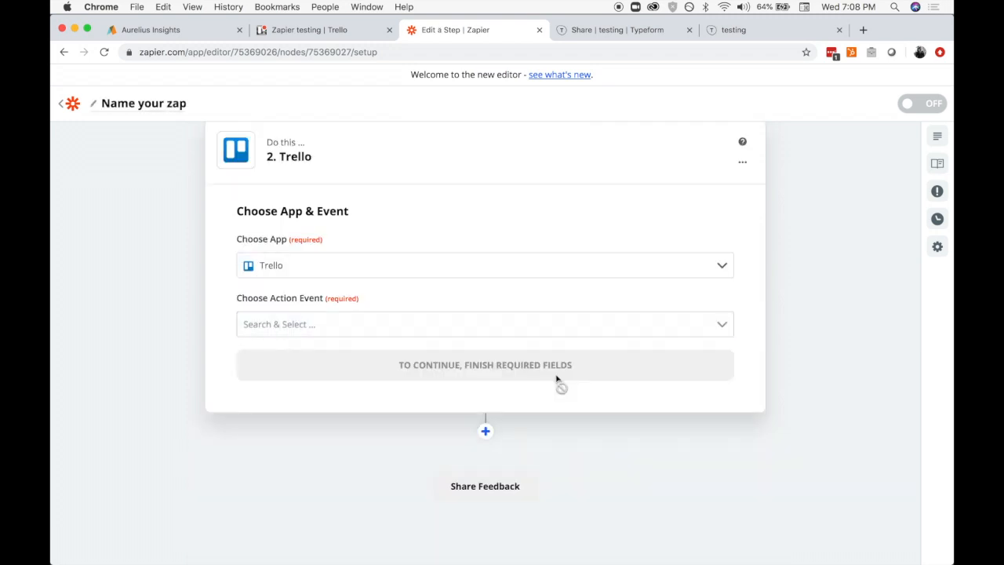
pyautogui.click(425, 326)
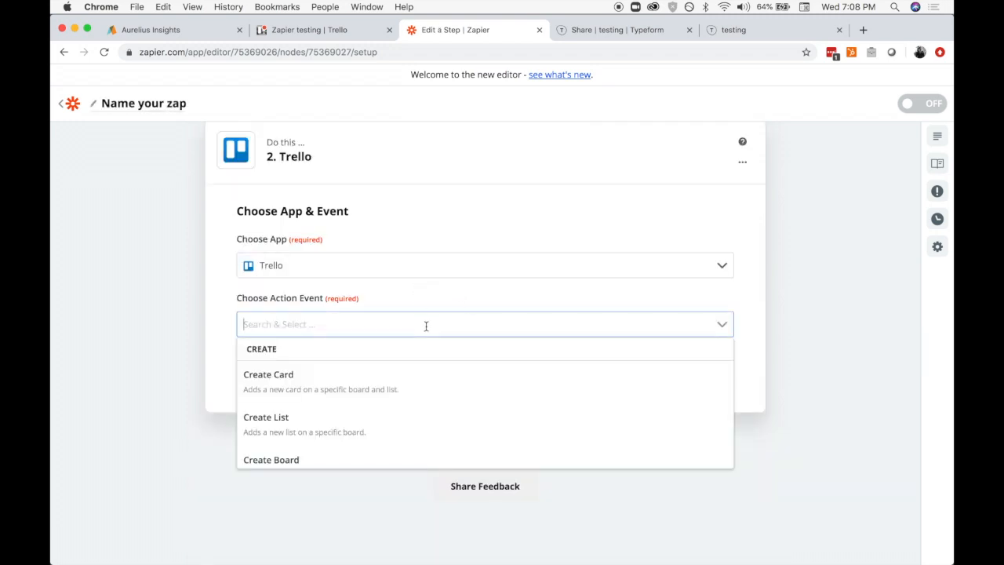
pyautogui.click(337, 385)
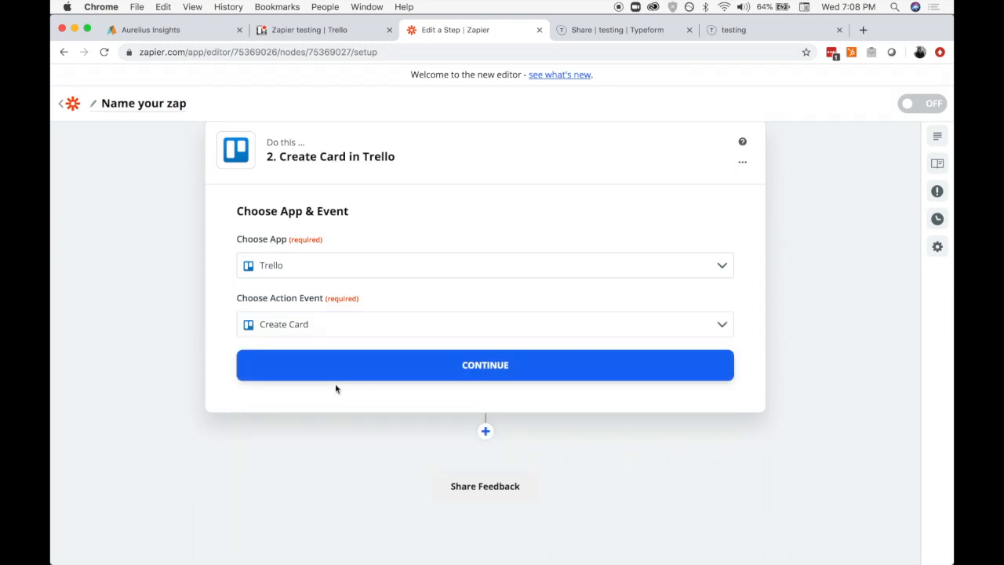
pyautogui.click(459, 367)
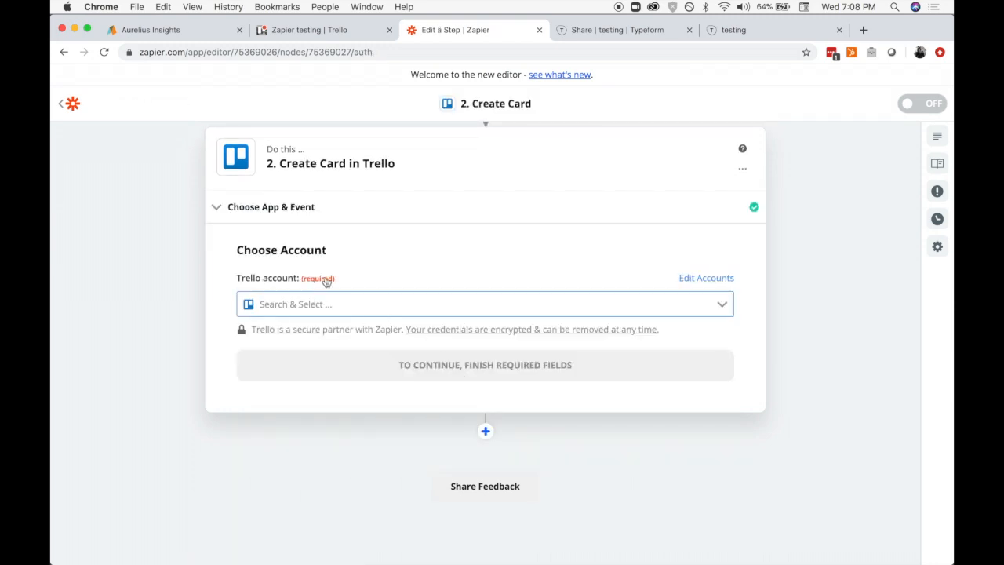
# Select the existing Trello account for the Create Card action and continue to the card customization
pyautogui.click(722, 304)
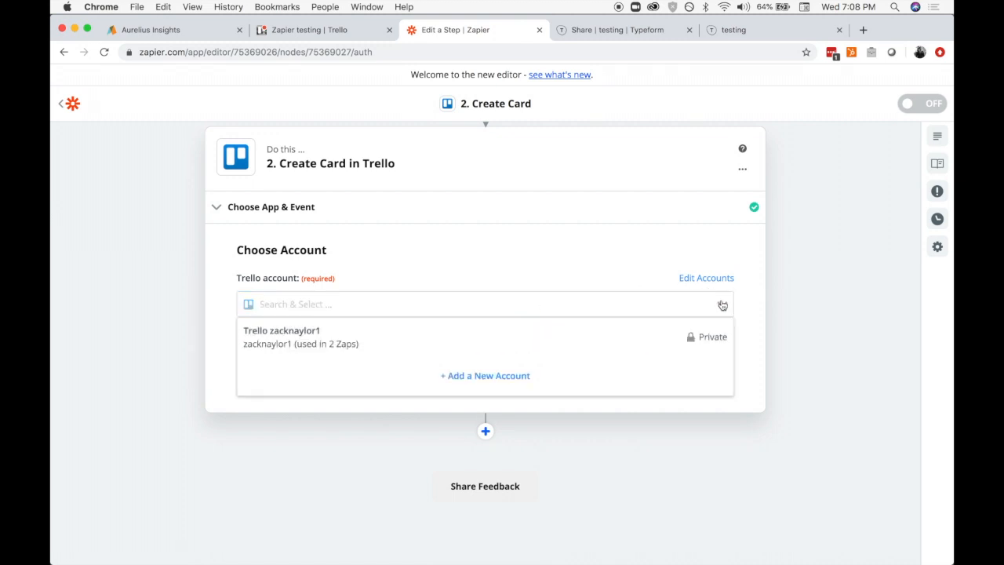
pyautogui.click(491, 342)
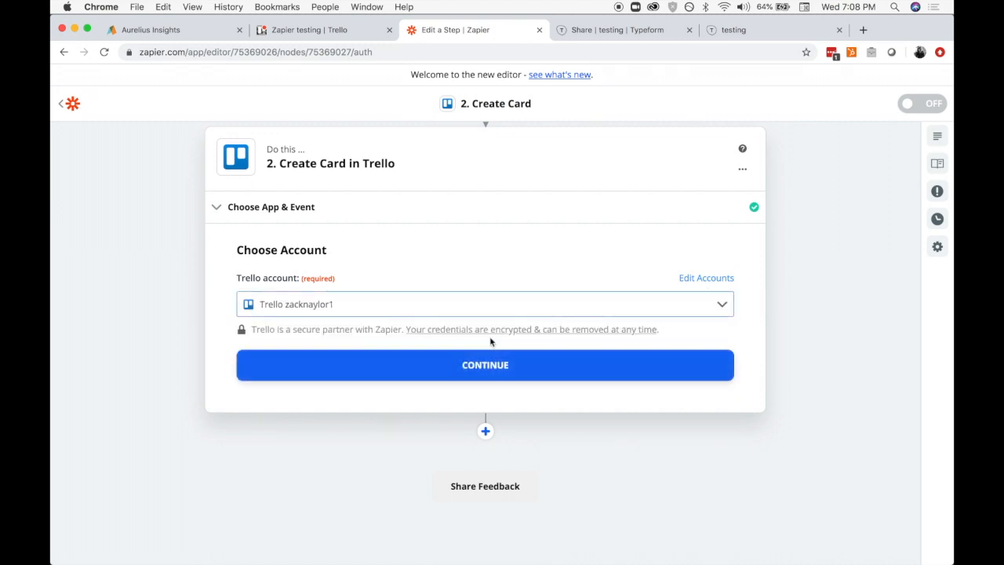
pyautogui.click(481, 374)
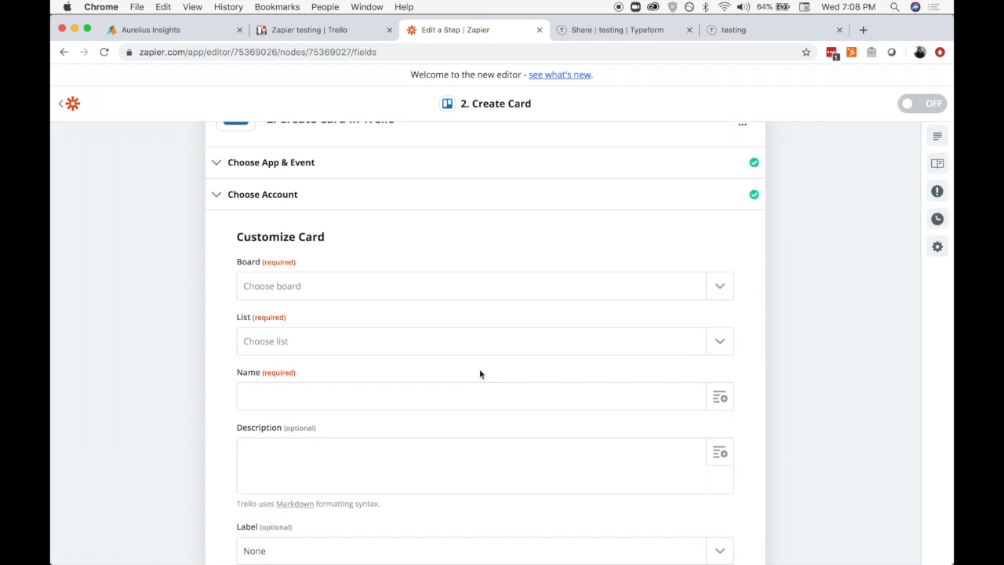
# Set the card's board to Zapier testing and its list to Key Insights from Aurelius
pyautogui.click(722, 287)
pyautogui.write('zap')
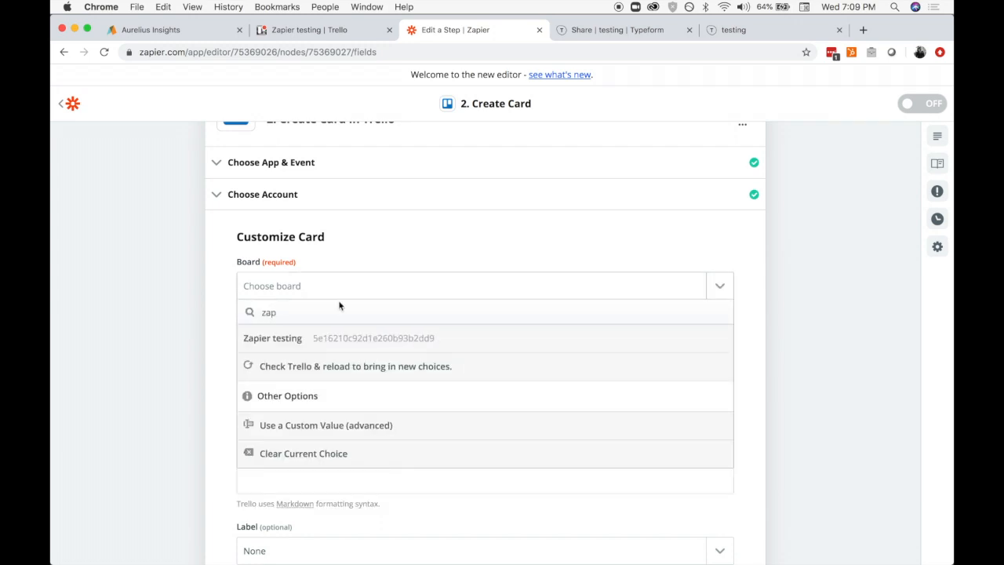
pyautogui.click(292, 342)
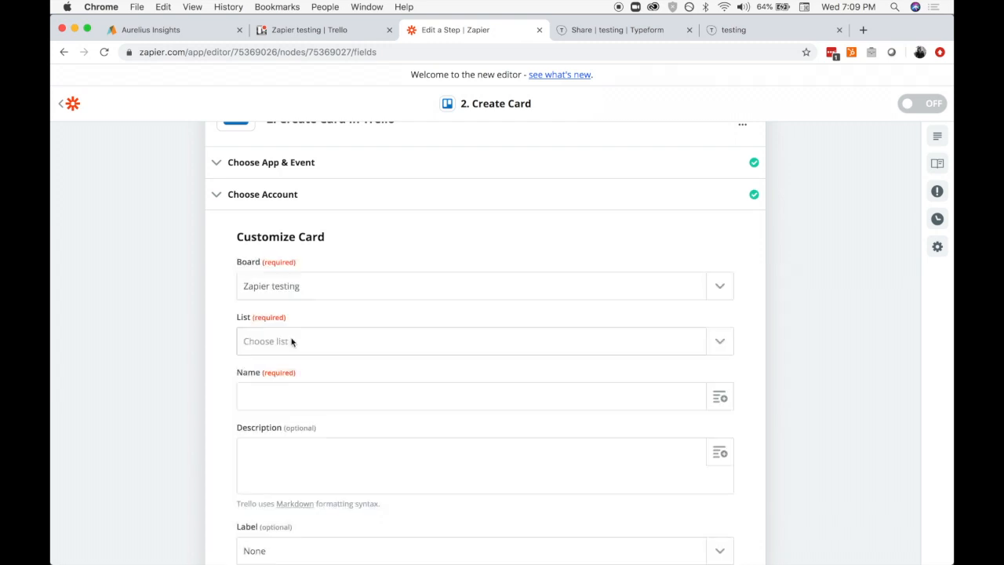
pyautogui.click(720, 348)
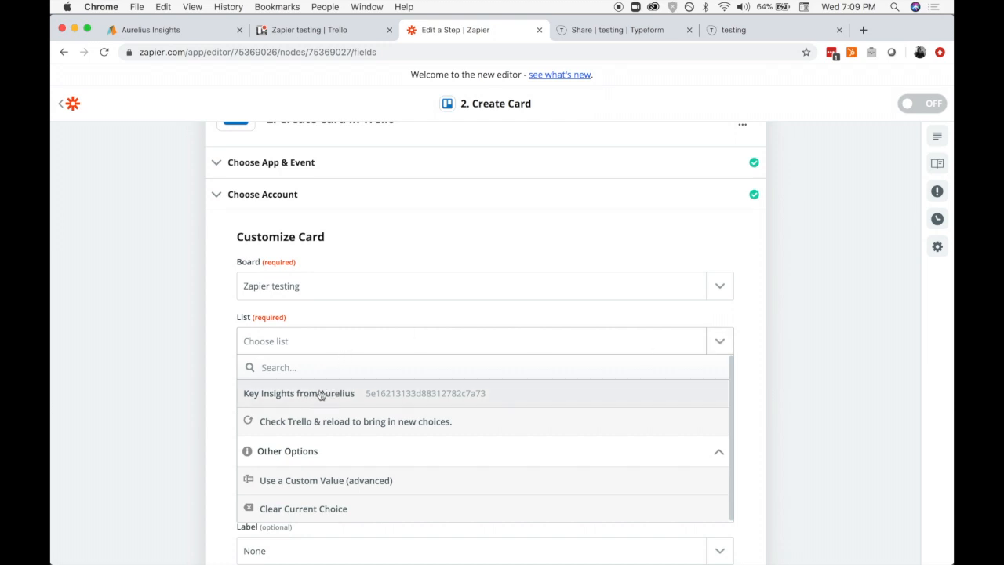
pyautogui.click(340, 395)
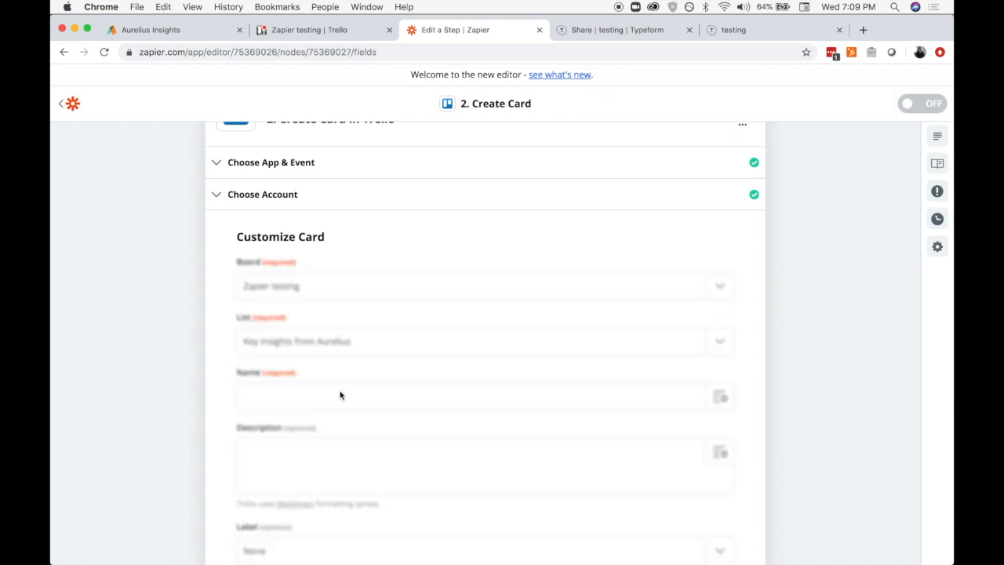
# Map the card's name to the Name field of the New Insight trigger
pyautogui.click(725, 400)
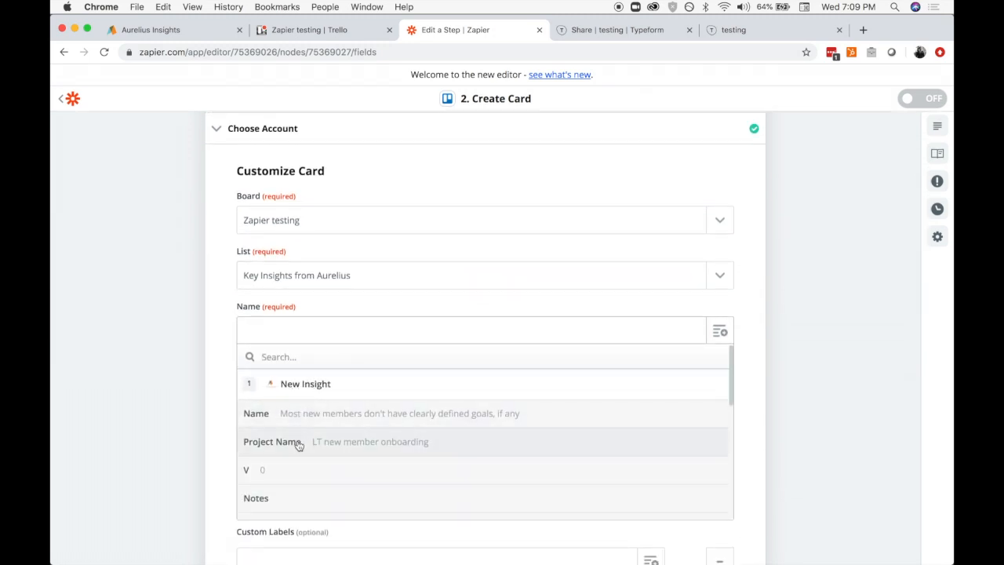
pyautogui.scroll(-5, 329, 447)
pyautogui.scroll(5, 331, 498)
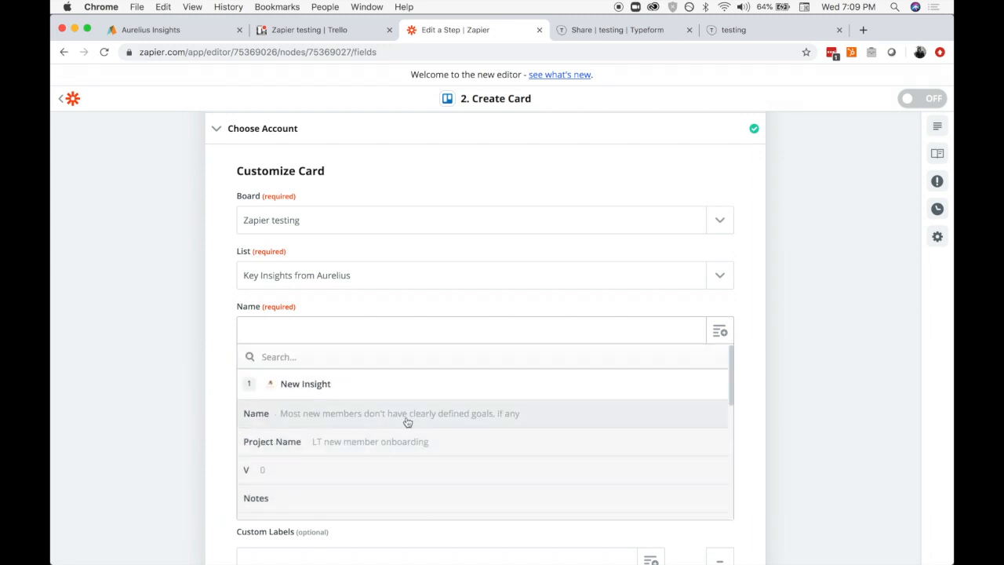
pyautogui.click(398, 417)
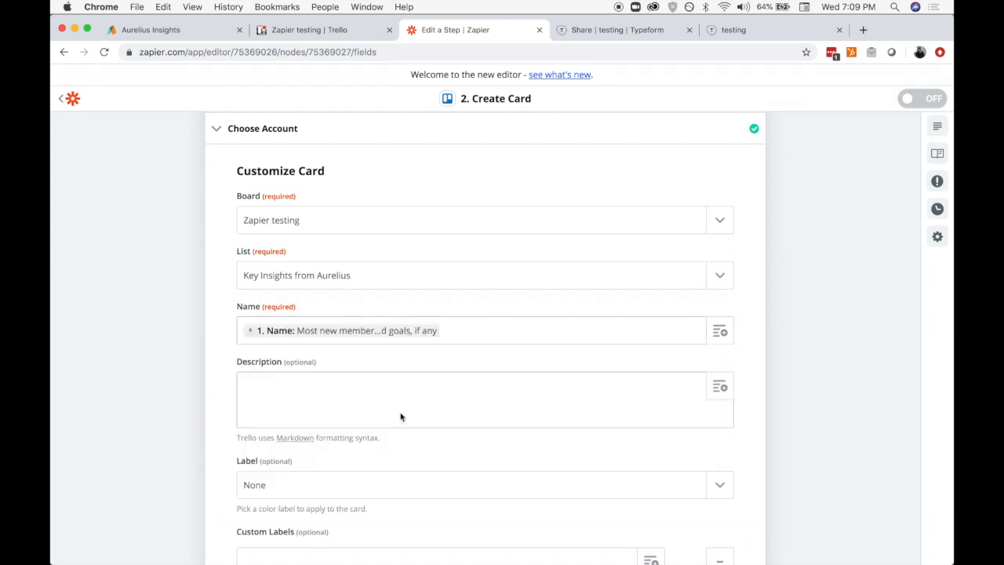
# Leave the description, label, due date, attachment and checklist fields at their defaults and continue to the test stage
pyautogui.click(400, 398)
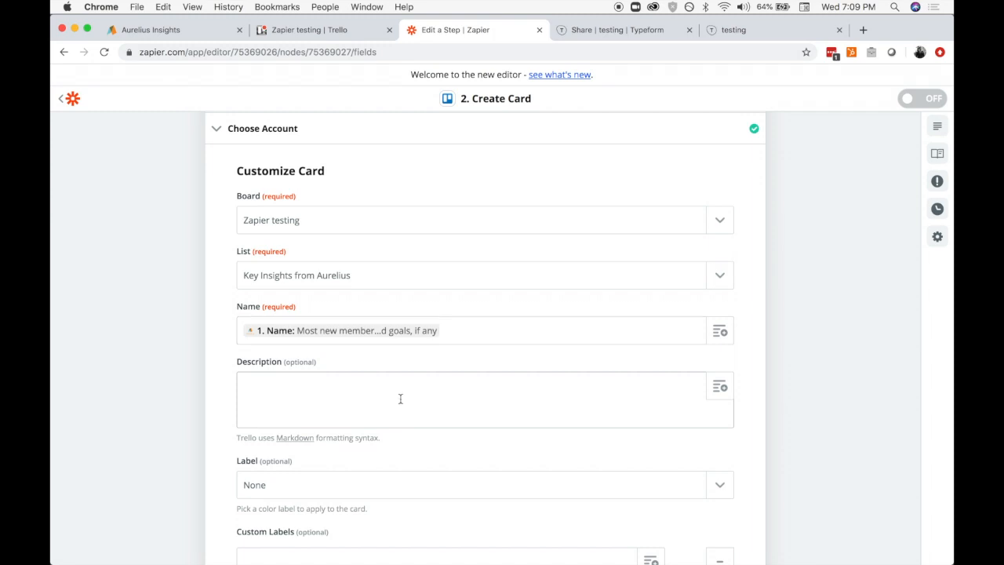
pyautogui.scroll(-3, 400, 398)
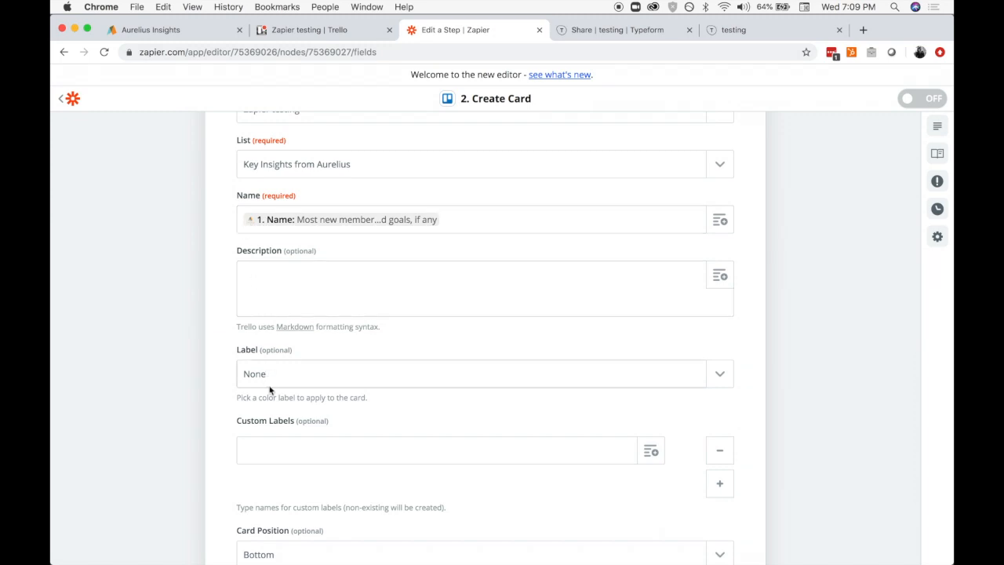
pyautogui.scroll(-10, 270, 396)
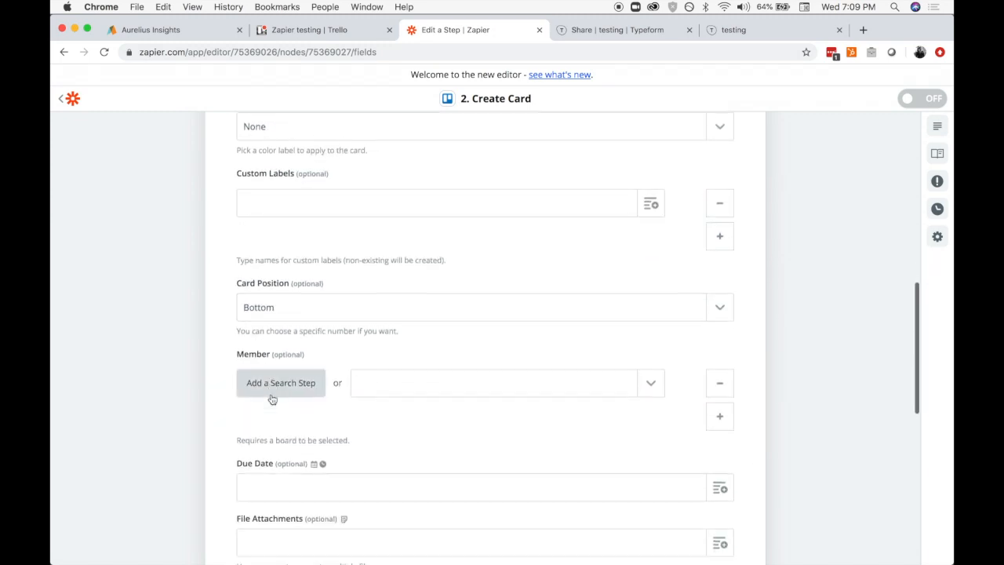
pyautogui.scroll(-3, 272, 398)
pyautogui.scroll(-4, 313, 272)
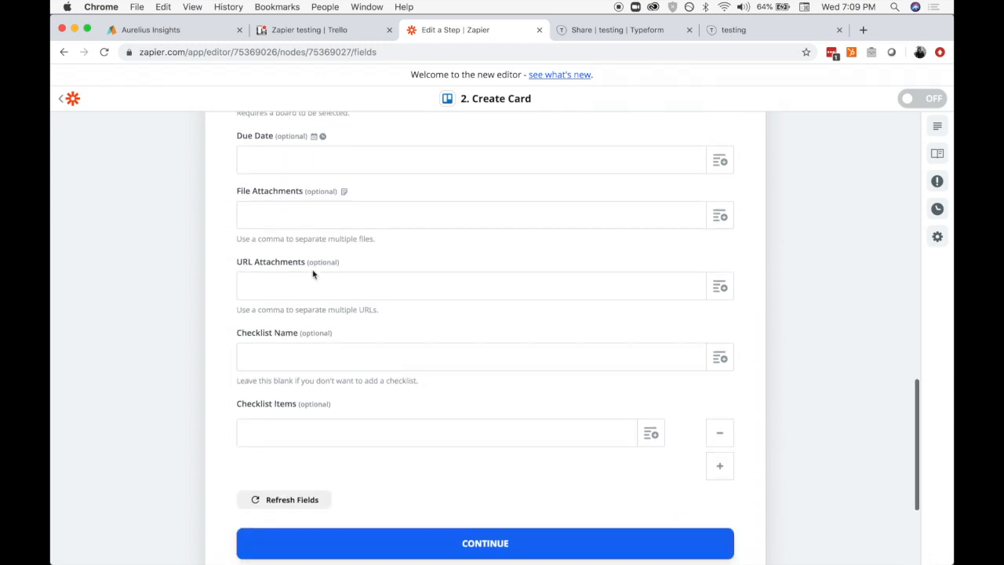
pyautogui.scroll(-2, 312, 271)
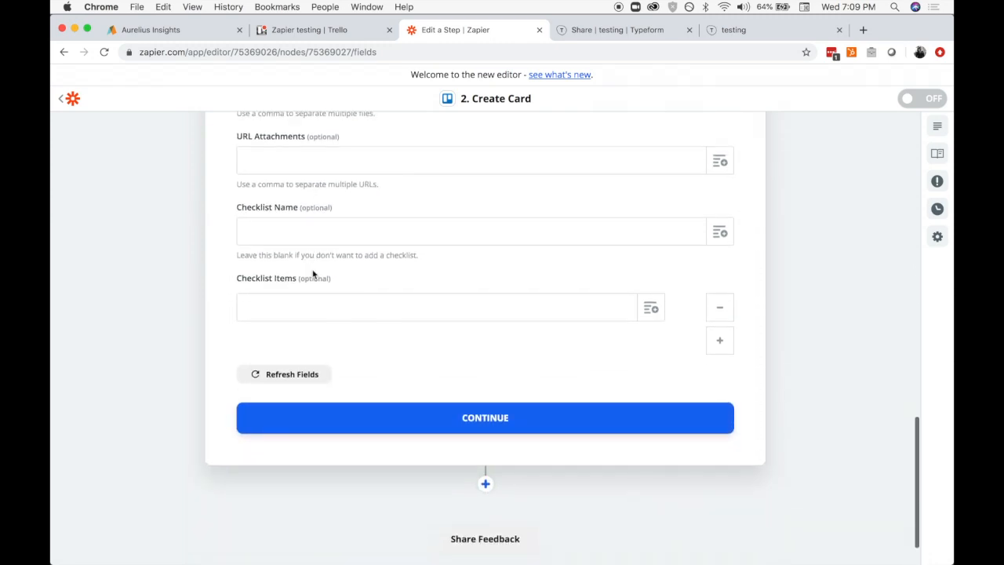
pyautogui.click(481, 427)
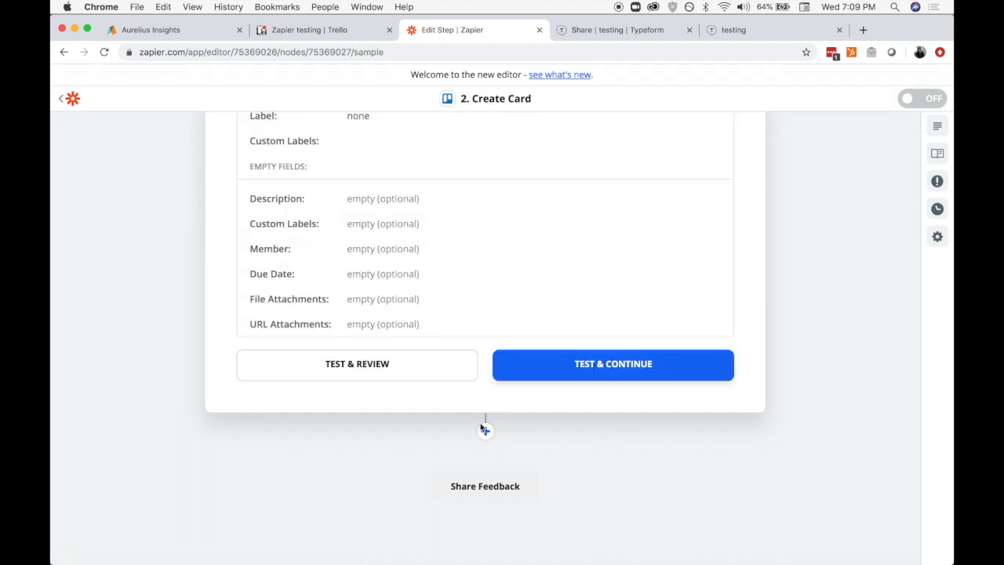
# Test the Trello Create Card step with the sample insight and turn the zap on
pyautogui.scroll(2, 480, 427)
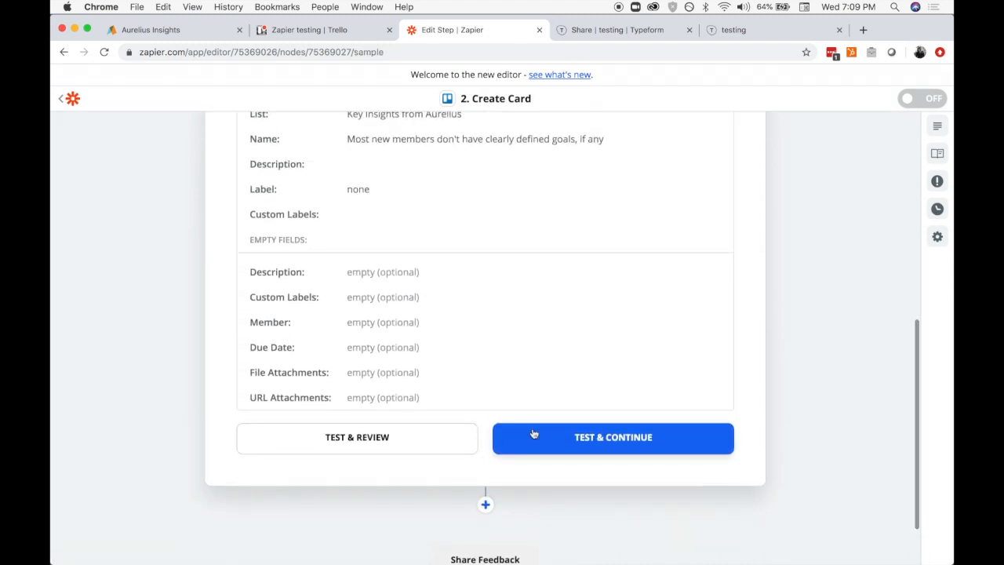
pyautogui.click(564, 444)
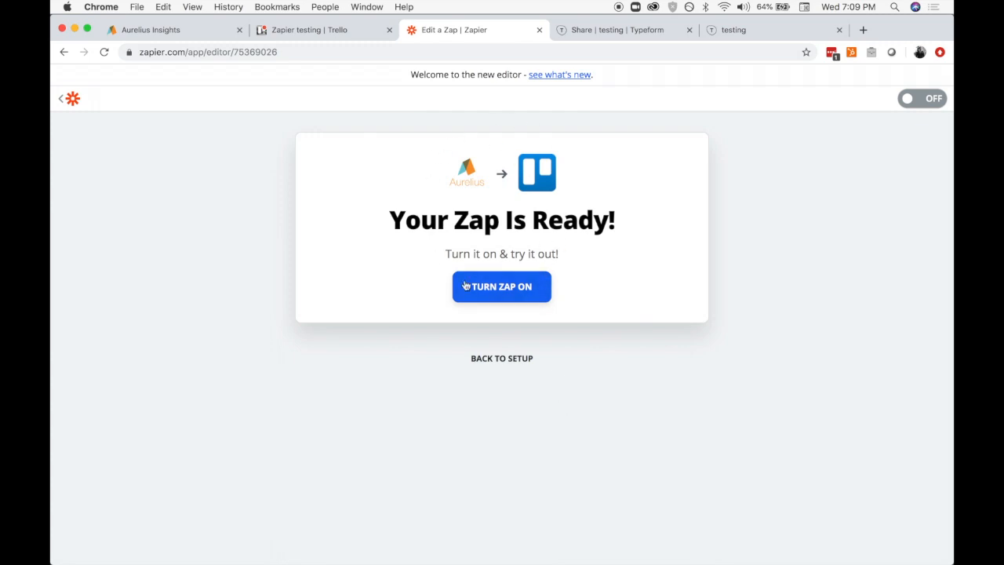
pyautogui.click(517, 290)
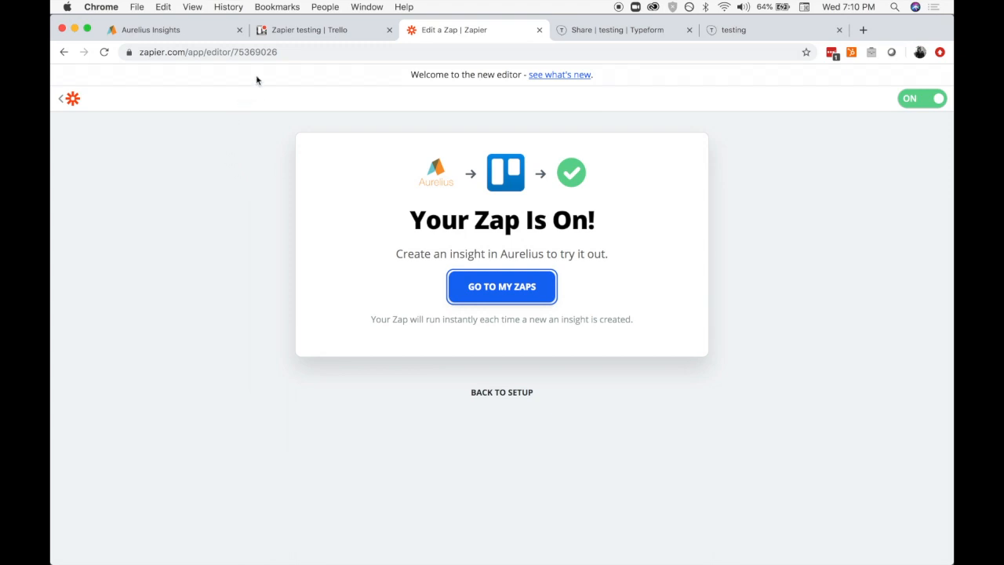
# Switch to Aurelius and save a new key insight named "Key Insights in Aurelius can be sent right to Trello and make new cards!" in the project
pyautogui.click(186, 33)
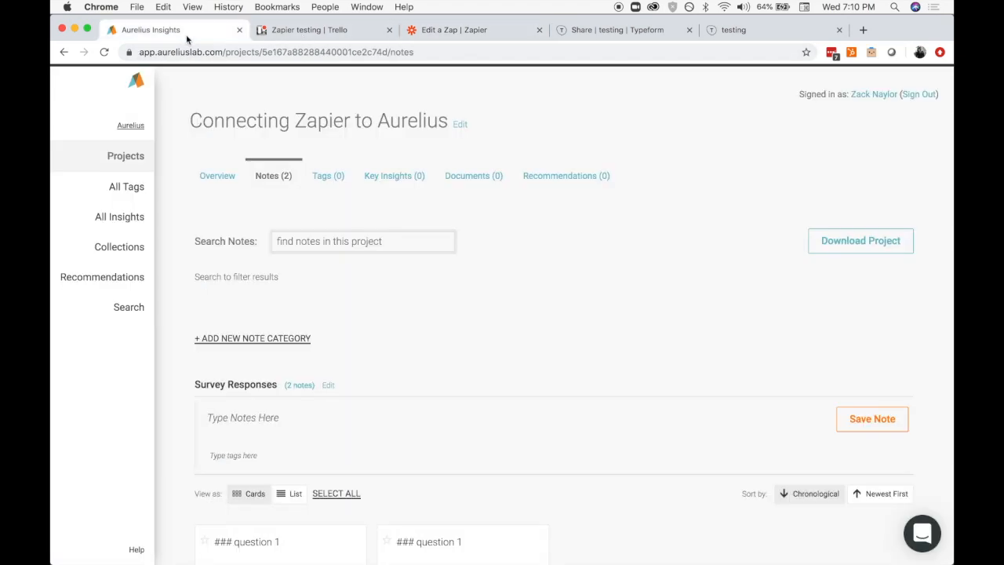
pyautogui.click(394, 174)
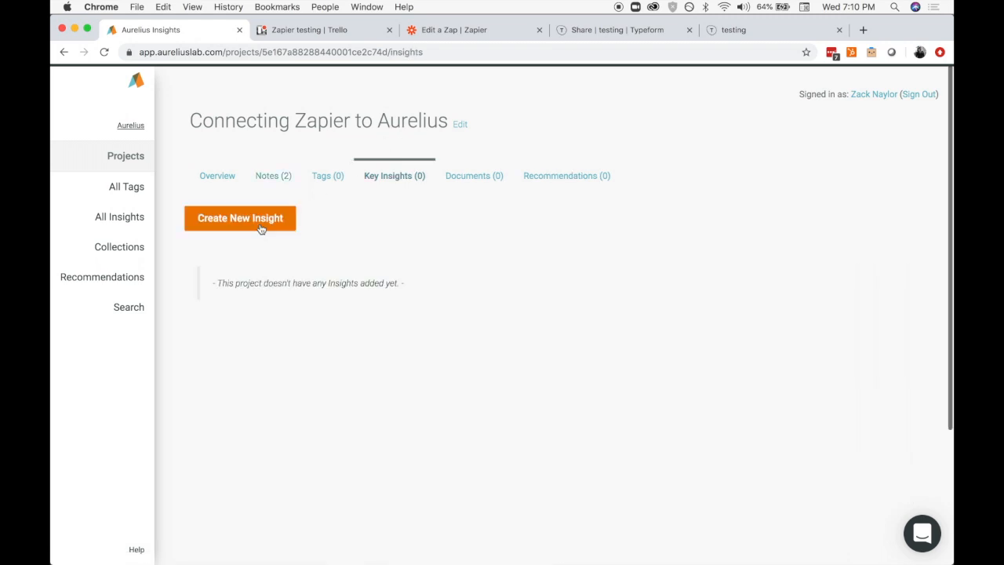
pyautogui.click(259, 222)
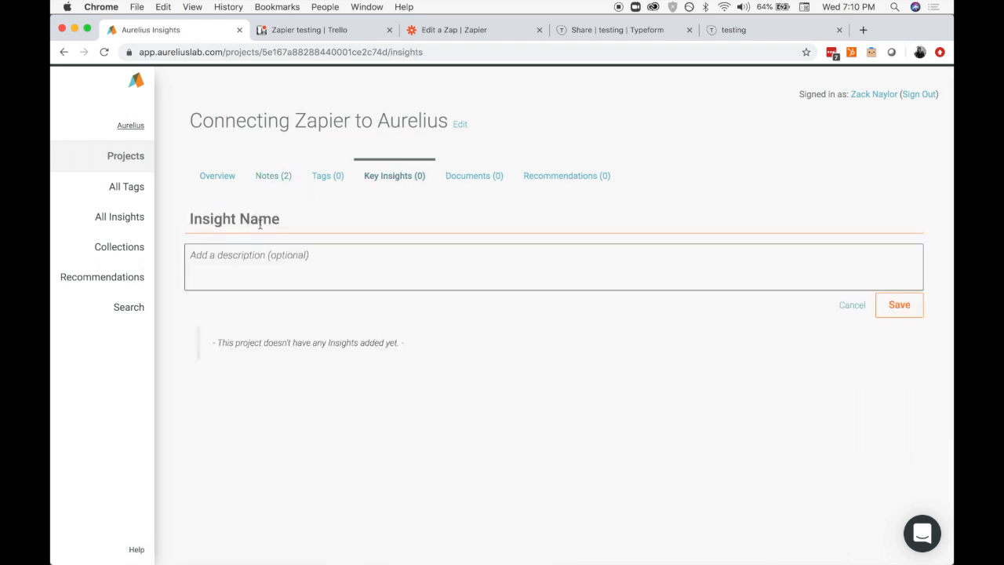
pyautogui.write('Key aInsights in Aurelius can be sent right to Trello ')
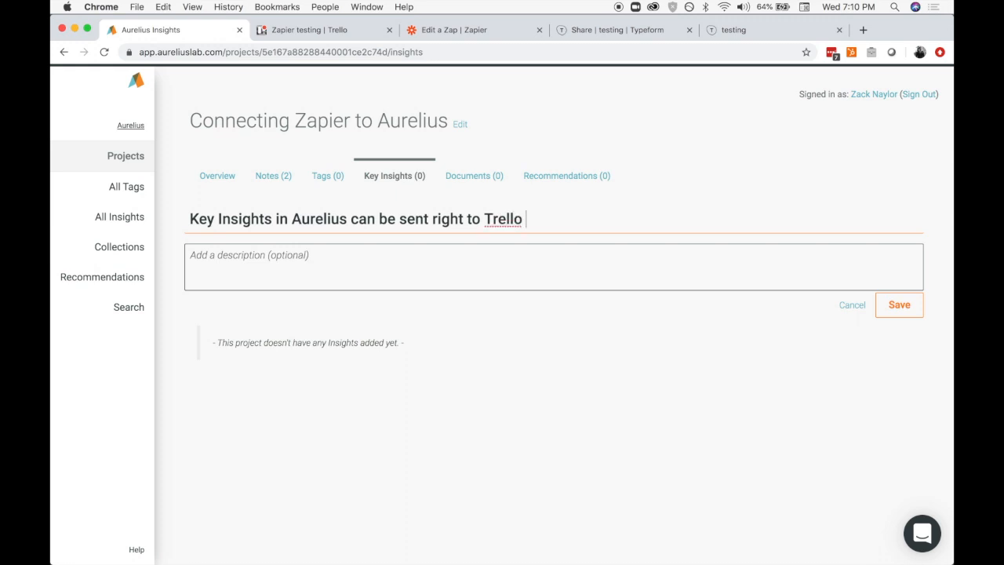
pyautogui.write('and make new cards!')
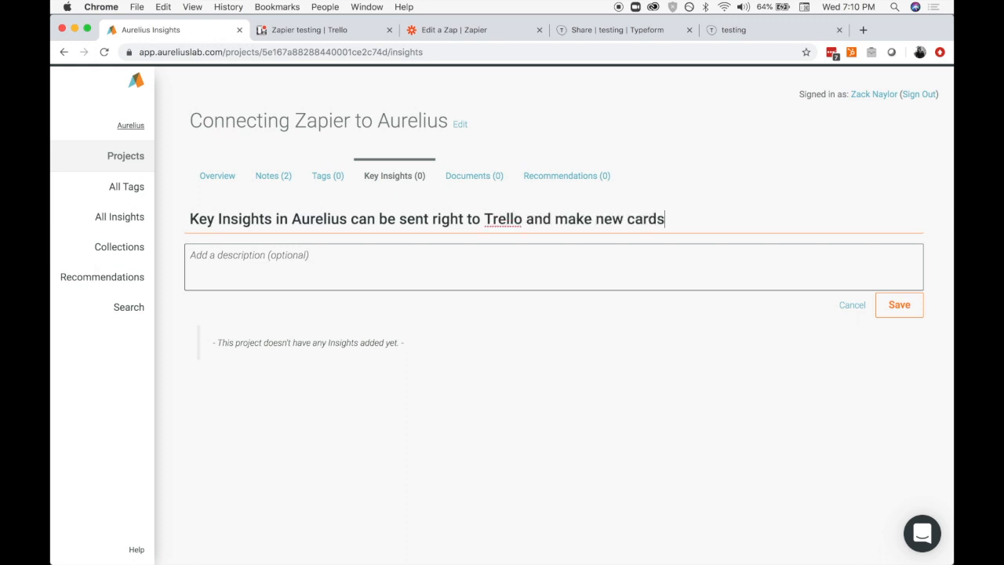
pyautogui.click(891, 304)
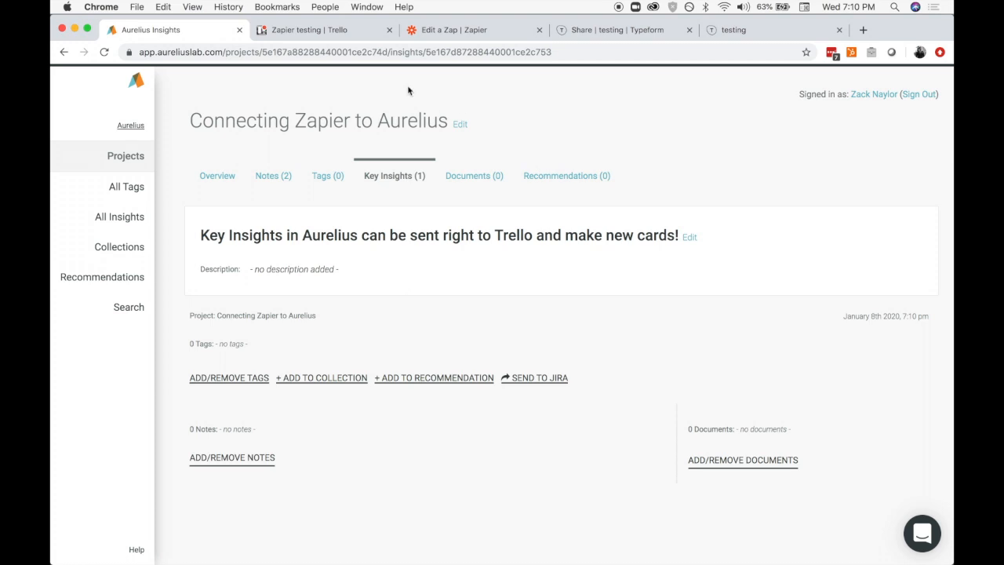
# Check the Key Insights from Aurelius list on the Zapier testing board in Trello, and return to the insight in Aurelius
pyautogui.click(301, 30)
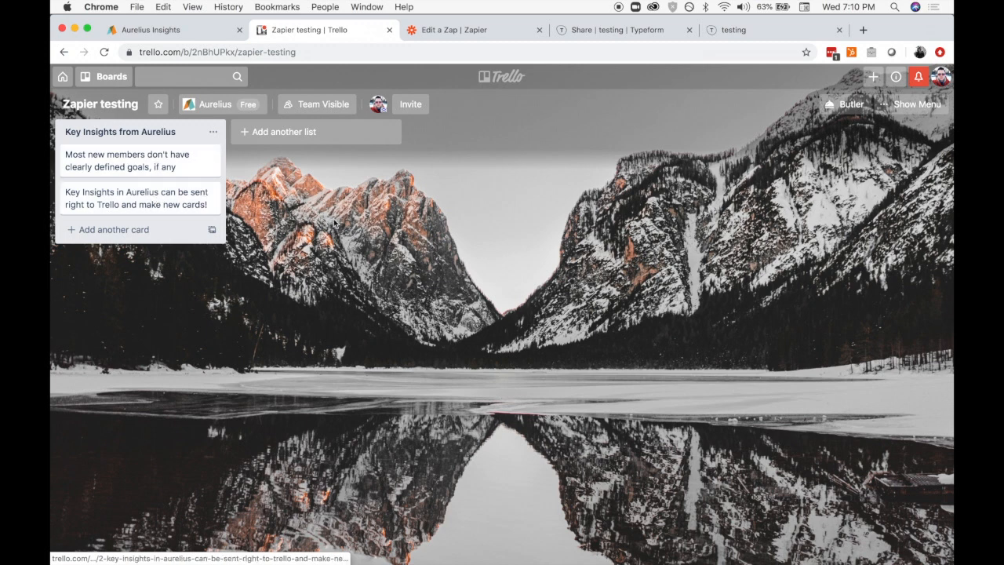
pyautogui.click(203, 39)
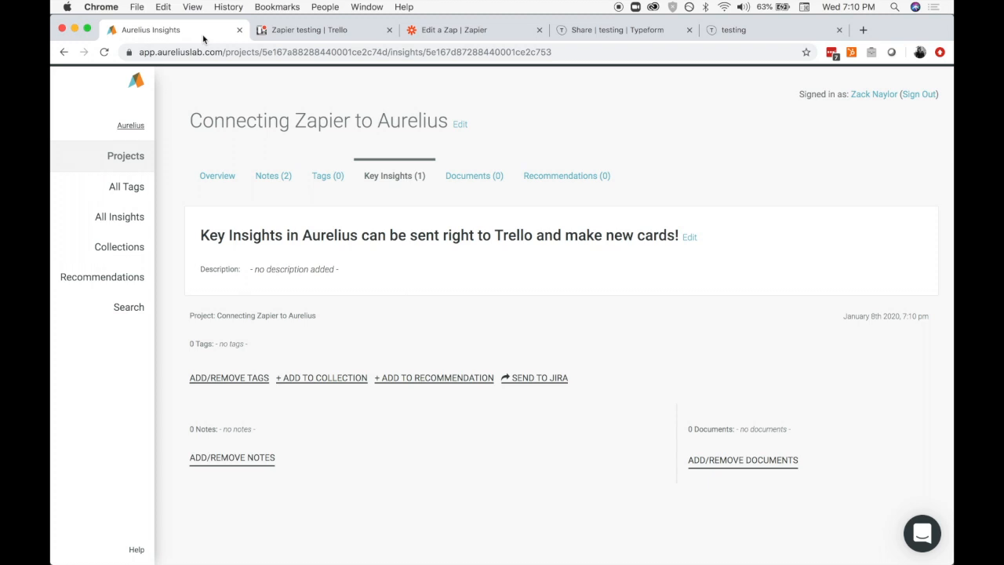